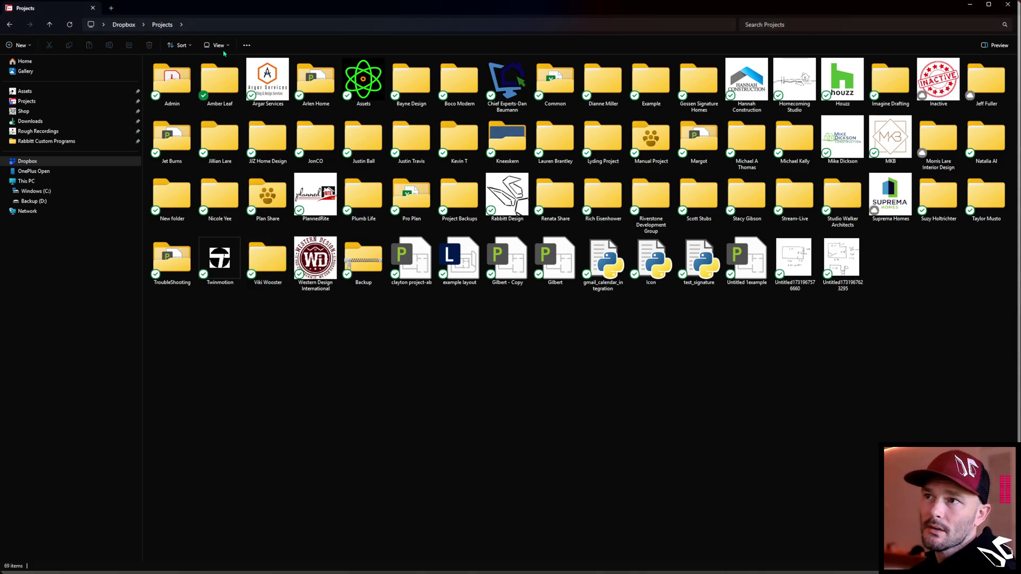
Copy the Projects folder's path in File Explorer and open the Project Information detail of Pro Plan-N.plan in Chief Architect.
left_click(236, 18)
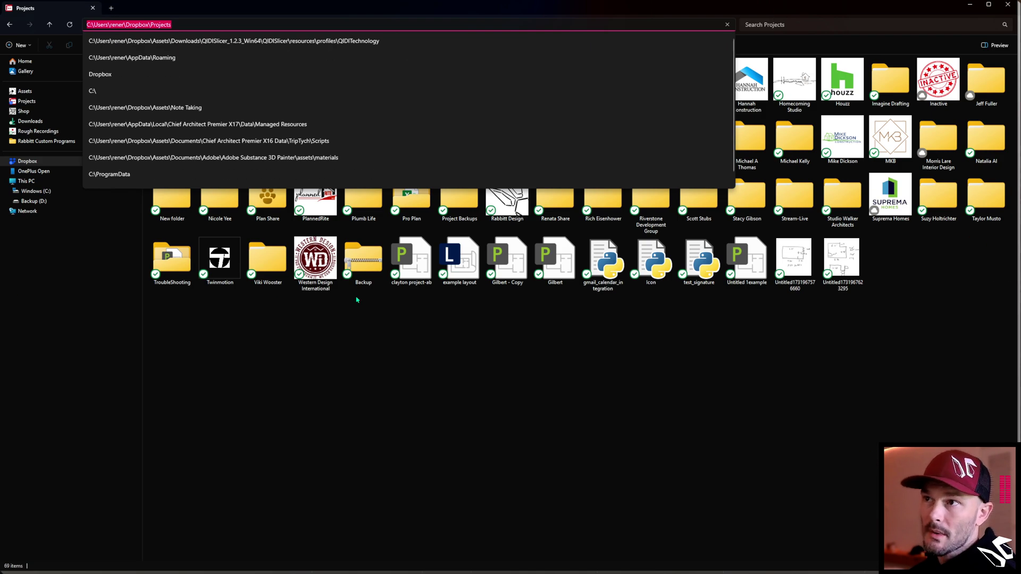
key("alt+Tab")
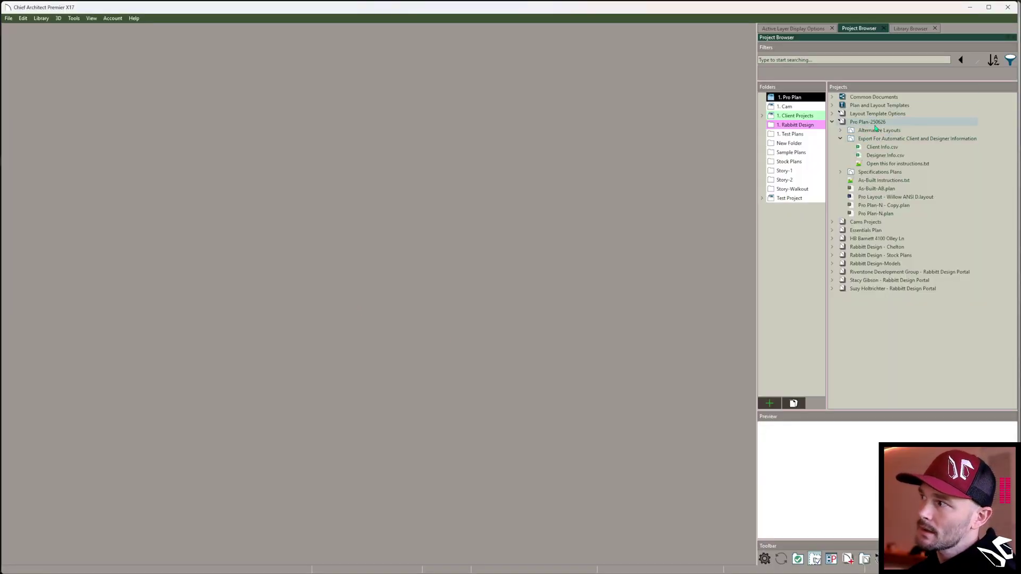
double_click(864, 214)
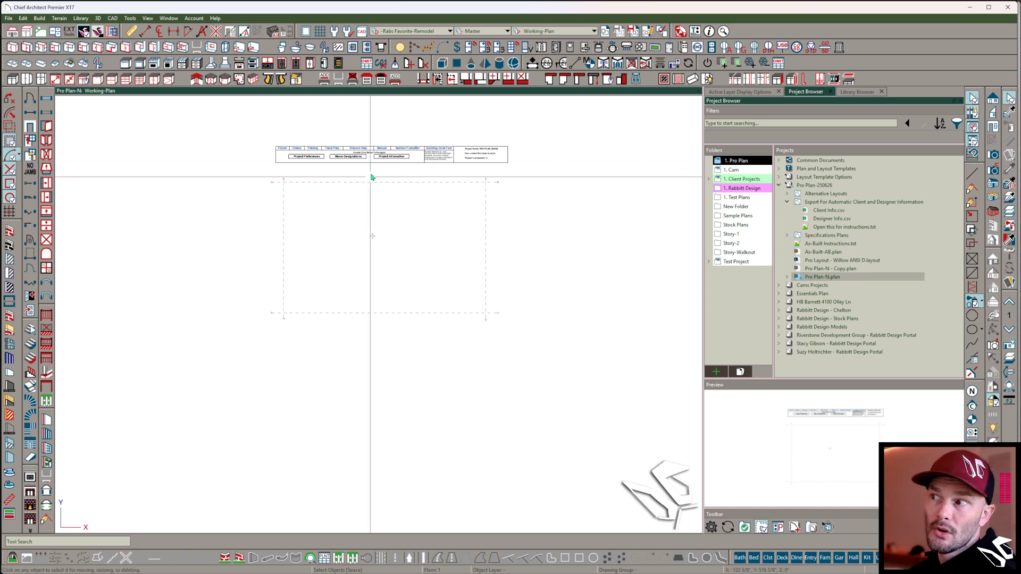
scroll(375, 173, "up", 2)
double_click(381, 159)
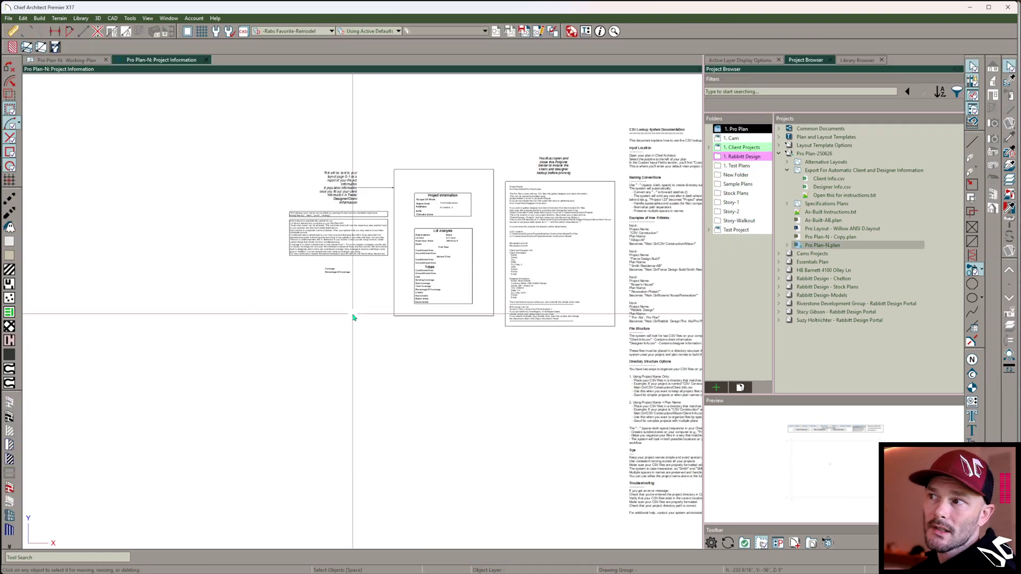
Set Macro Input 3 of the client and designer lookup polyline to the copied Dropbox Projects folder path.
scroll(585, 175, "up", 5)
double_click(471, 193)
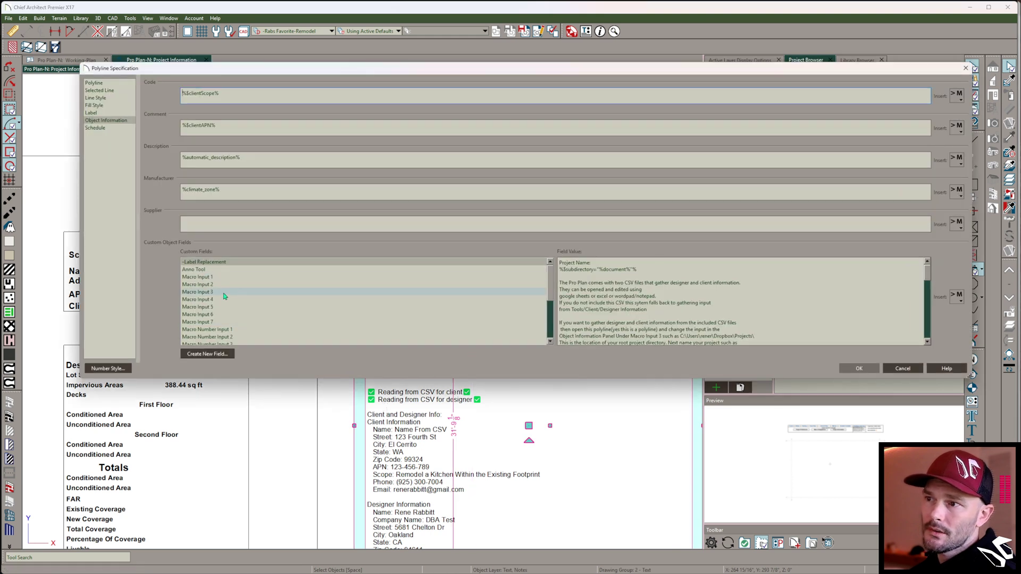
left_click(224, 294)
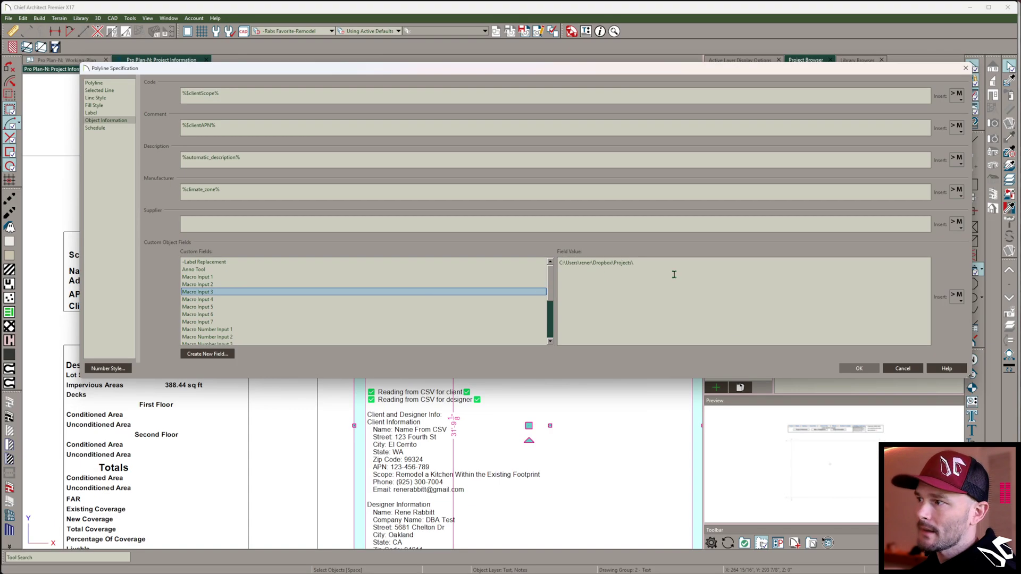
left_click(672, 274)
left_click(658, 299)
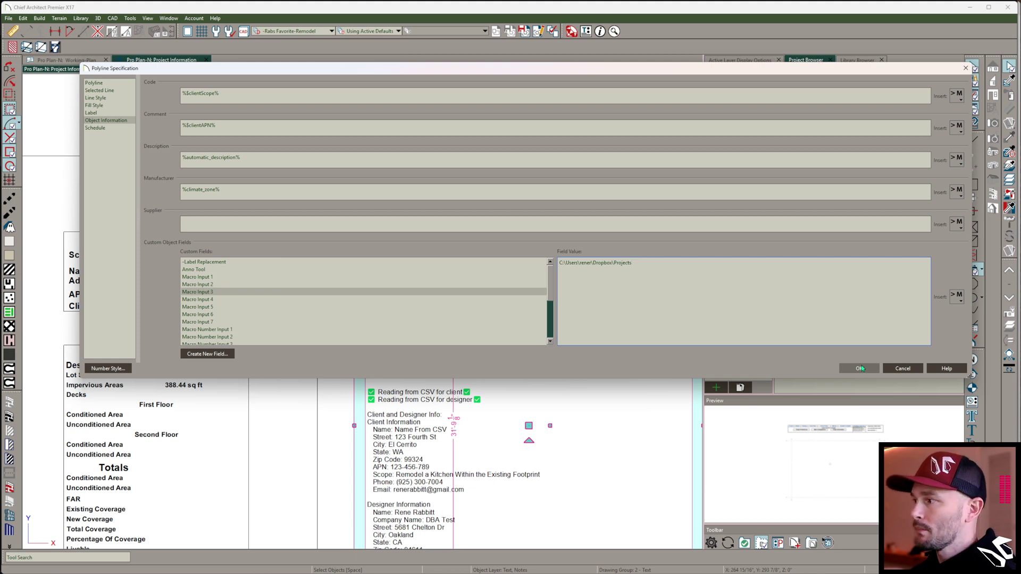
left_click(860, 369)
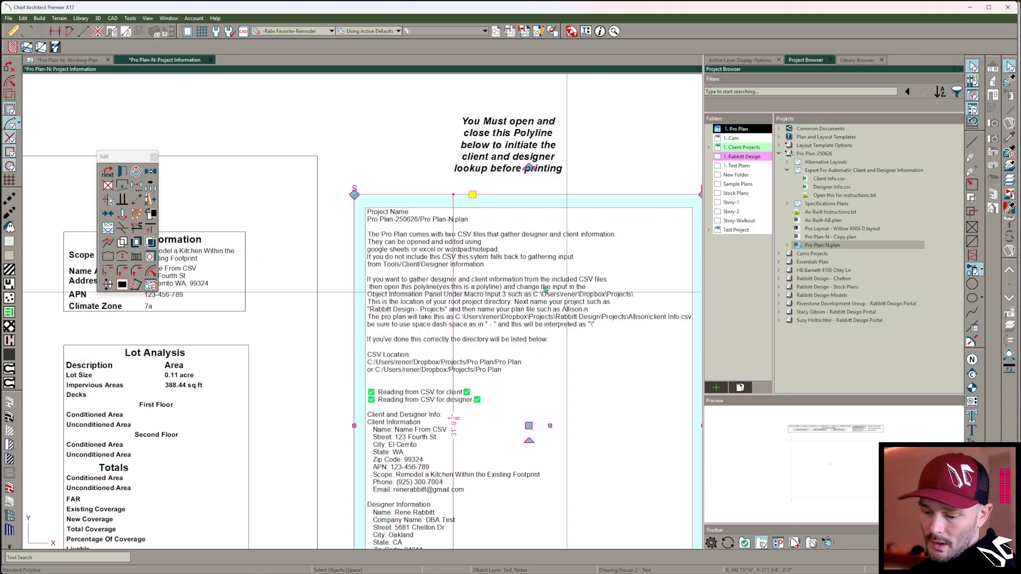
Close the Project Information detail, and save and close Pro Plan-N.plan.
key("ctrl+w")
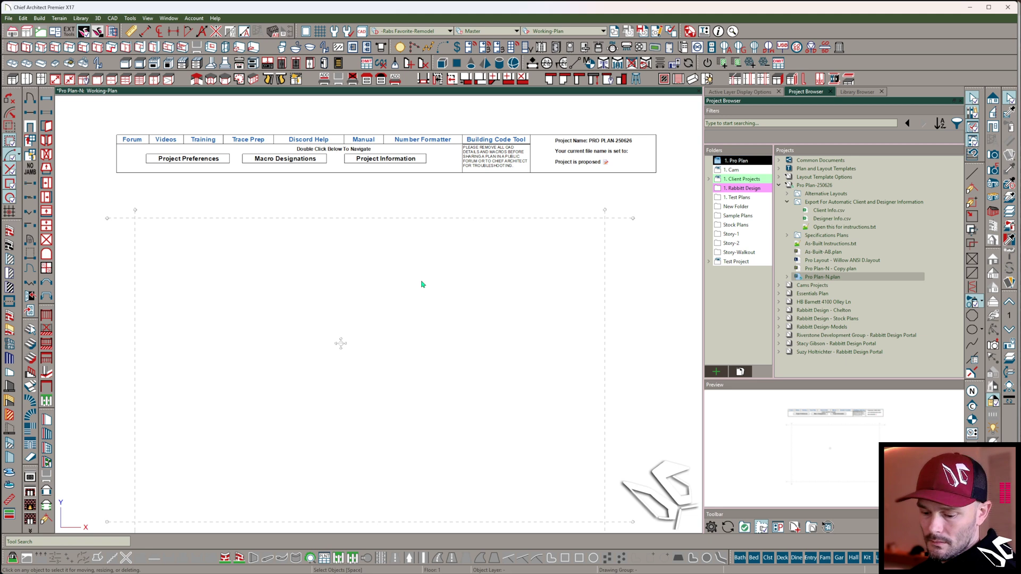
key("ctrl+s")
key("ctrl+w")
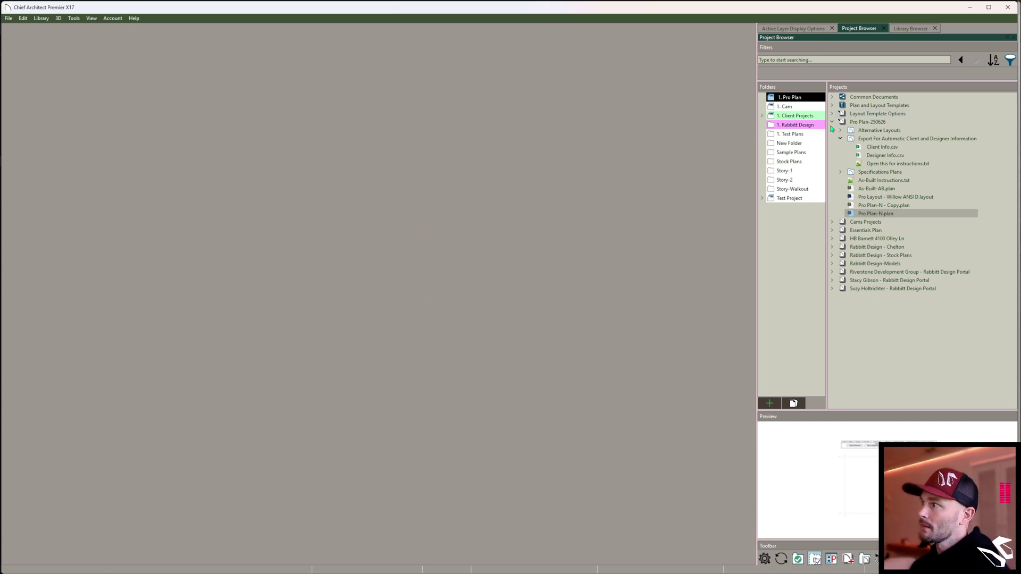
Make a copy of the Pro Plan-250626 project and name it "Martinez Construction - Rabbitt Design Portal - Altamir".
left_click(871, 123)
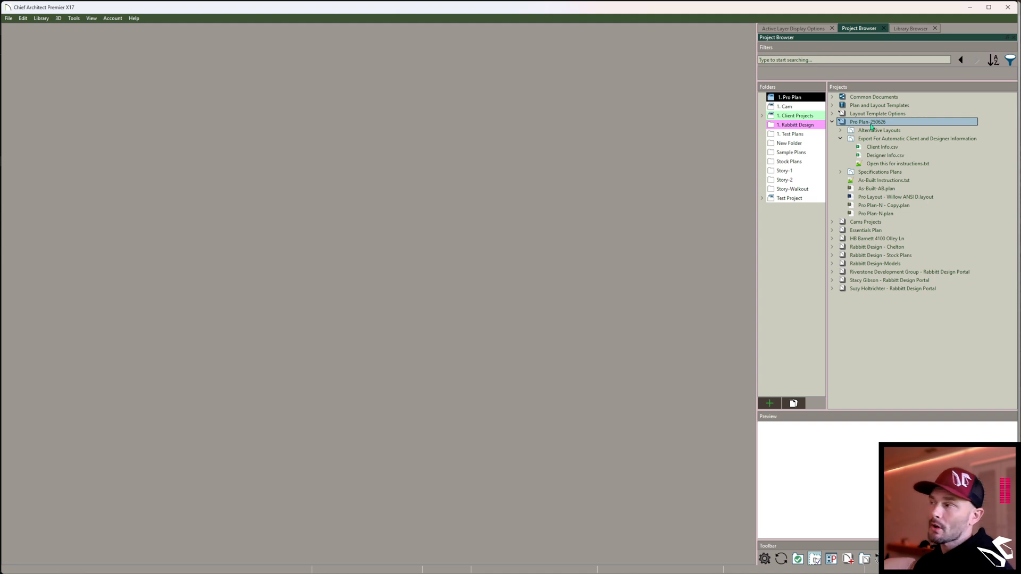
right_click(872, 126)
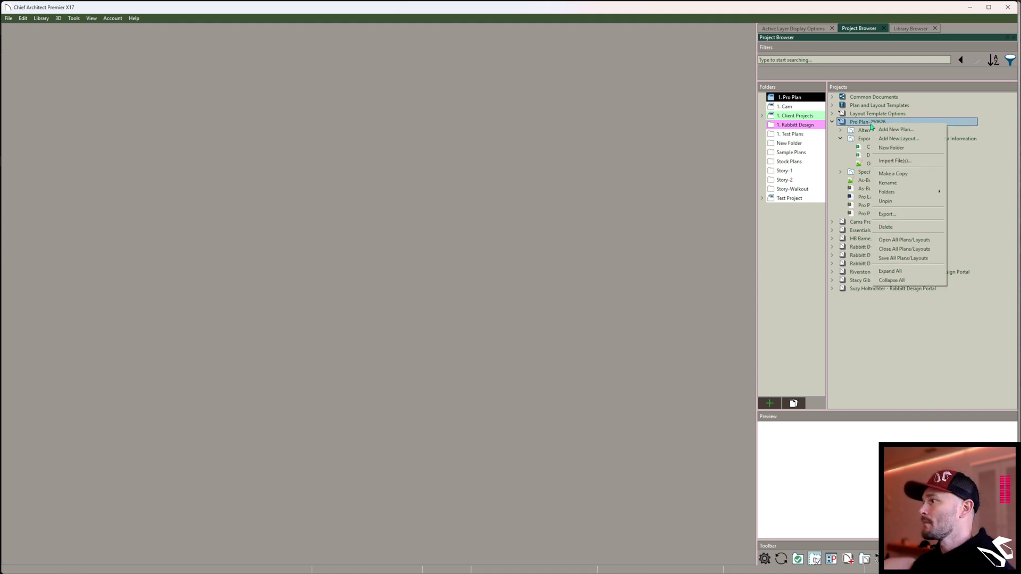
left_click(893, 174)
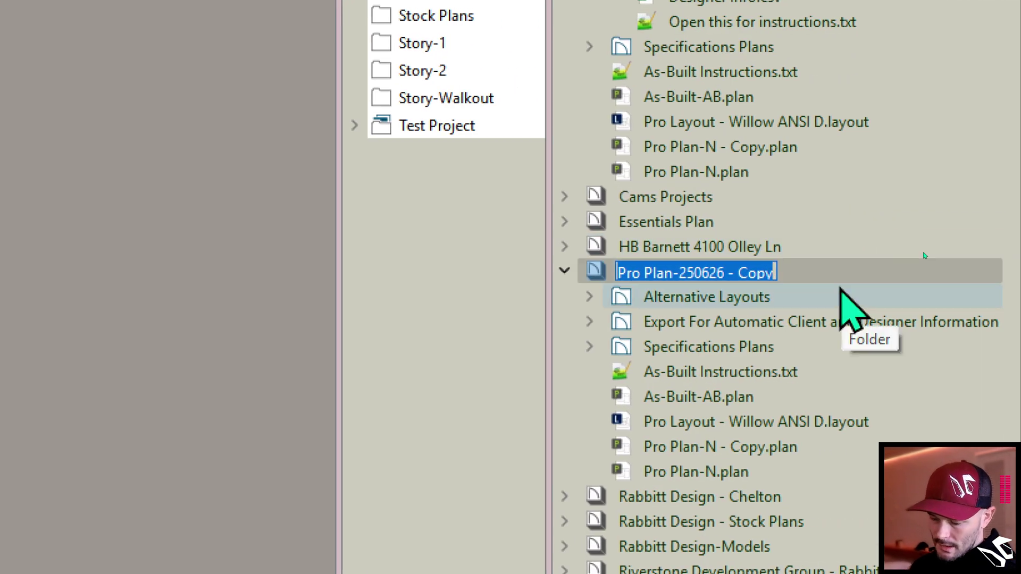
type("Martinez Construction")
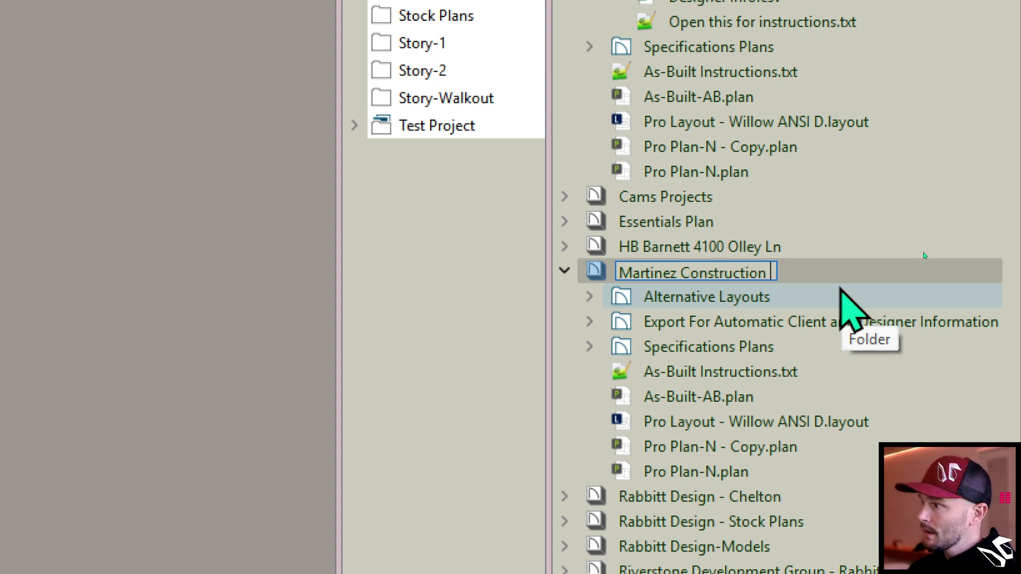
type(" - Ra")
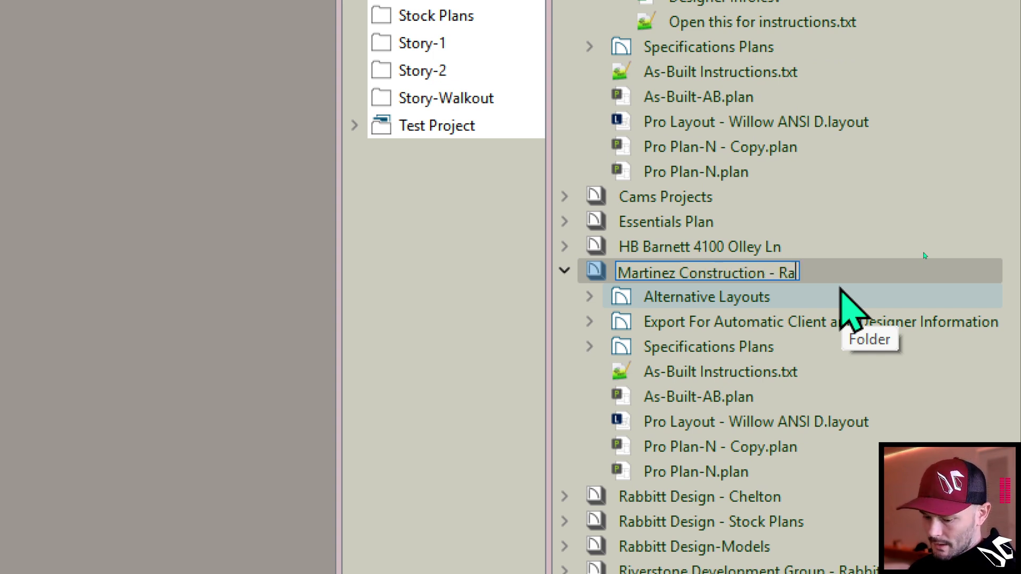
type("bbitt Design P")
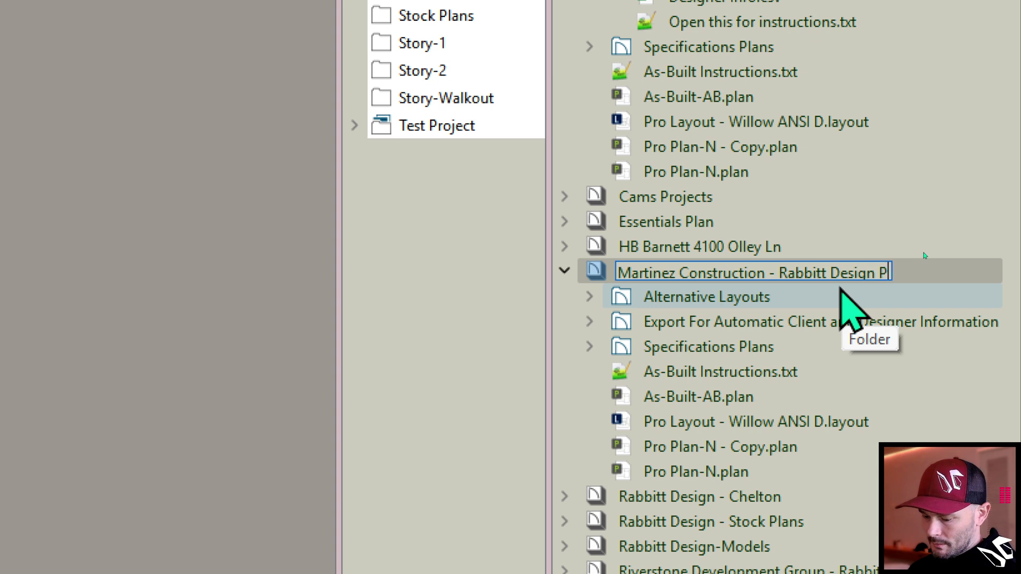
type("ortal - ")
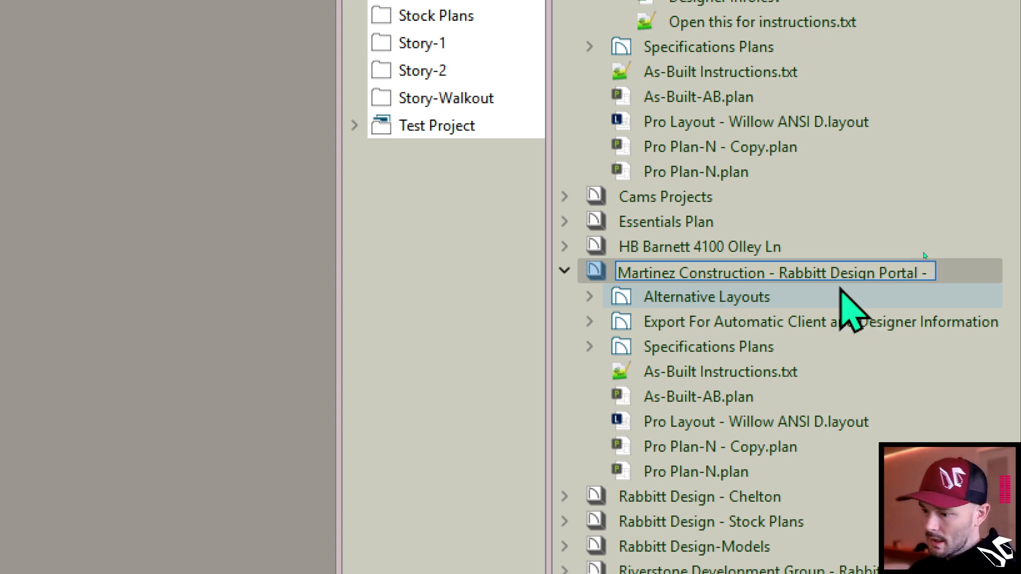
type("Altamir")
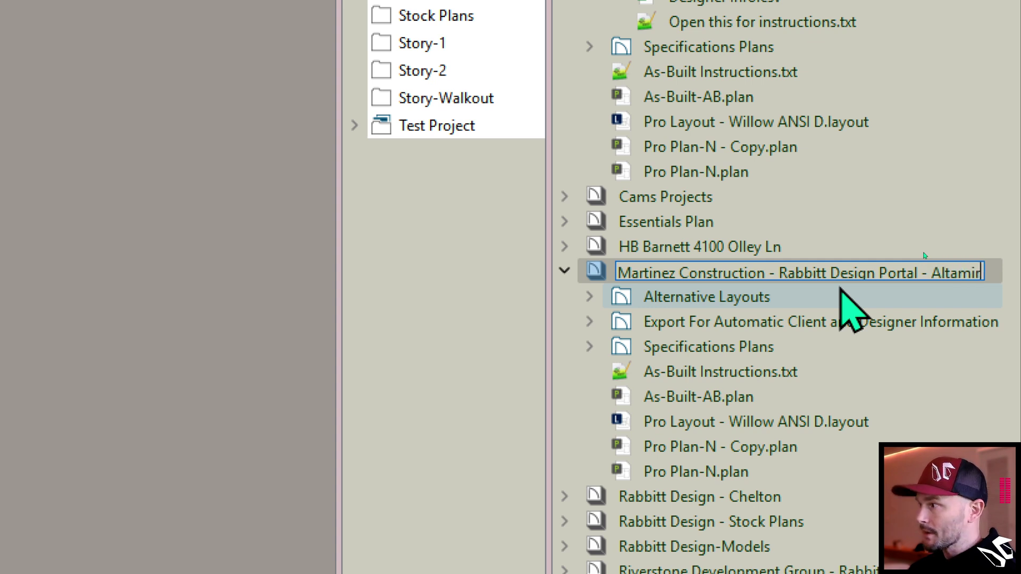
key("Return")
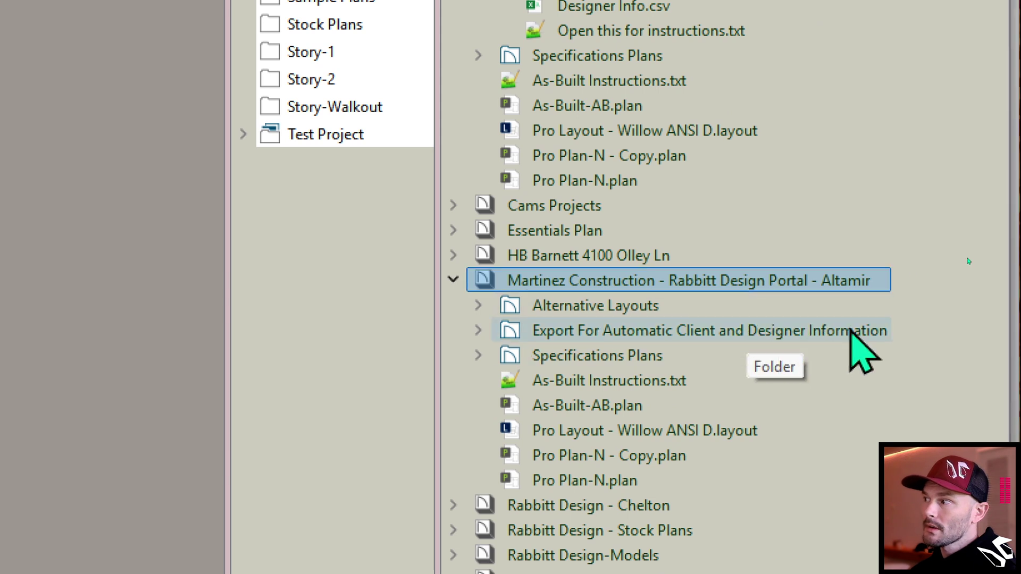
Expand the copied project's Export For Automatic Client and Designer Information folder and switch to the Project Management workspace in Cursor.
left_click(478, 331)
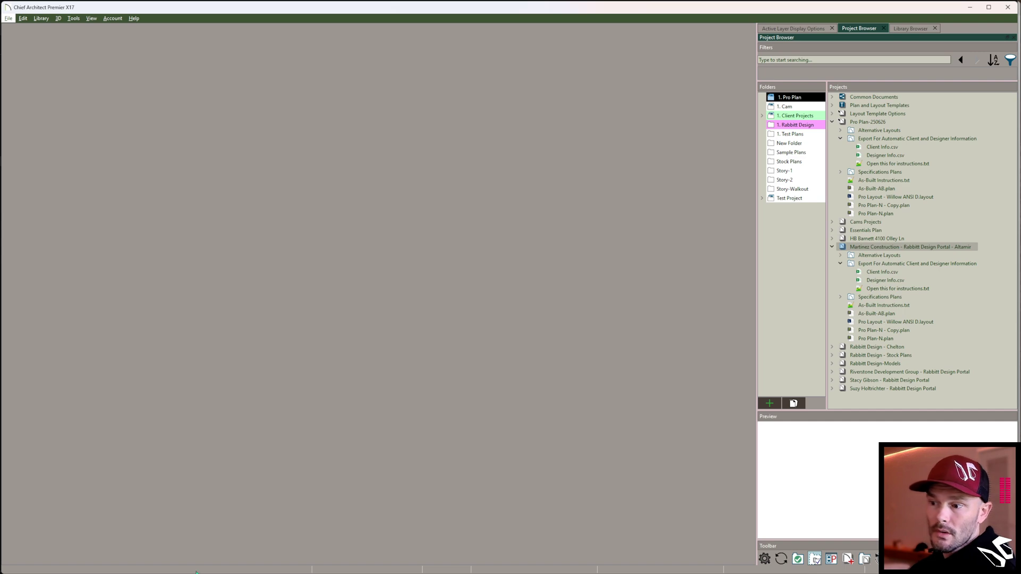
left_click(197, 570)
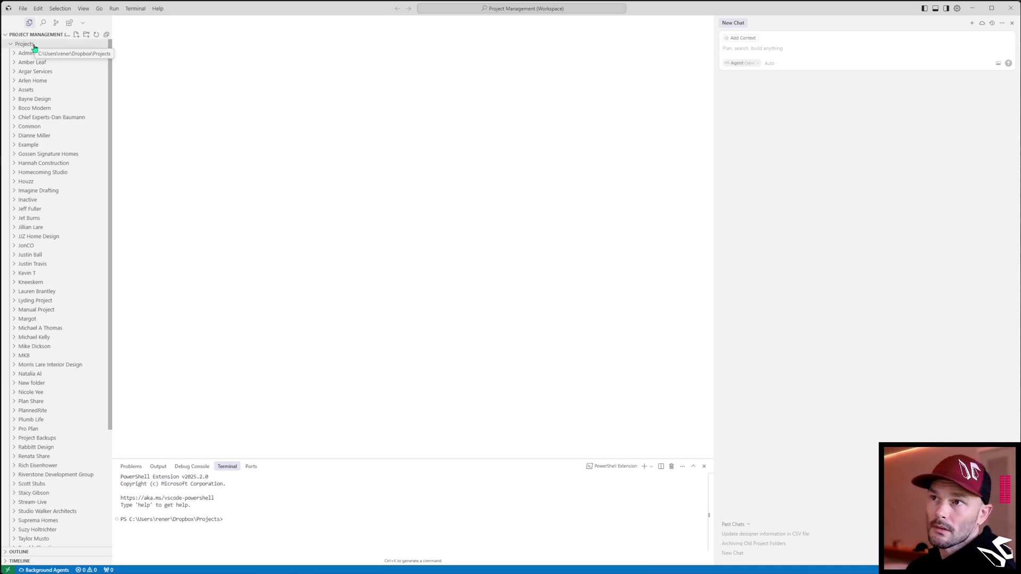
left_click(23, 9)
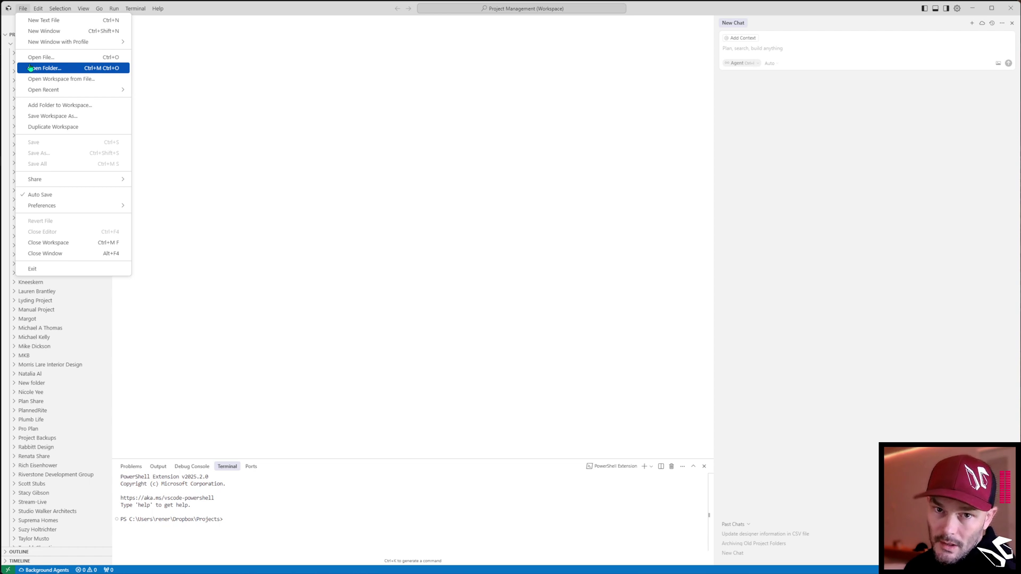
left_click(515, 136)
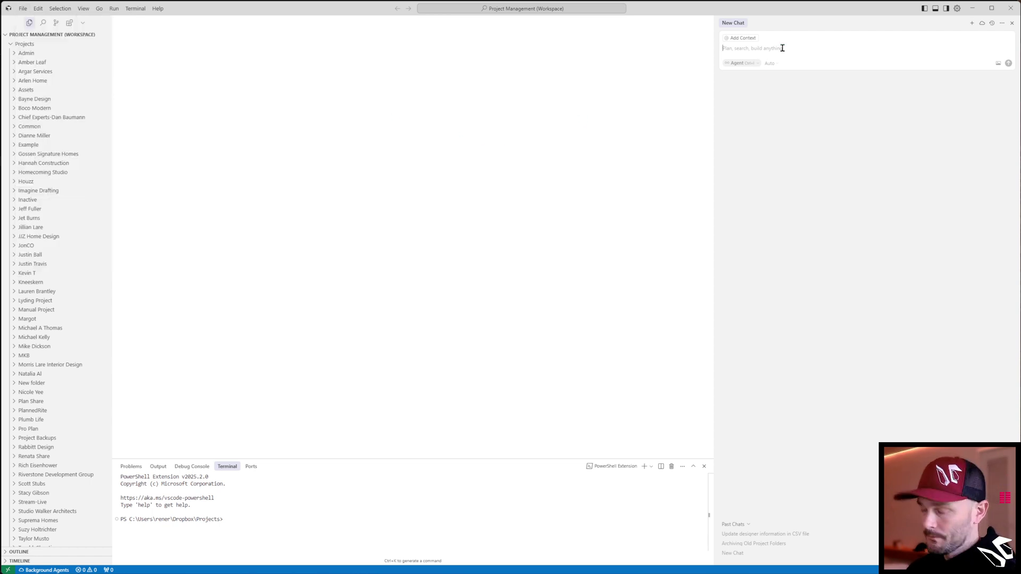
Write a chat request for a new Martinez Construction folder with a Rabbit Design Portal subfolder containing a subfolder called Altamir.
type("I need you to make some new folders.")
key("BackSpace")
type("one is")
key("BackSpace")
key("BackSpace")
key("BackSpace")
key("BackSpace")
key("BackSpace")
key("BackSpace")
key("BackSpace")
type(". One is going to be martinez construction")
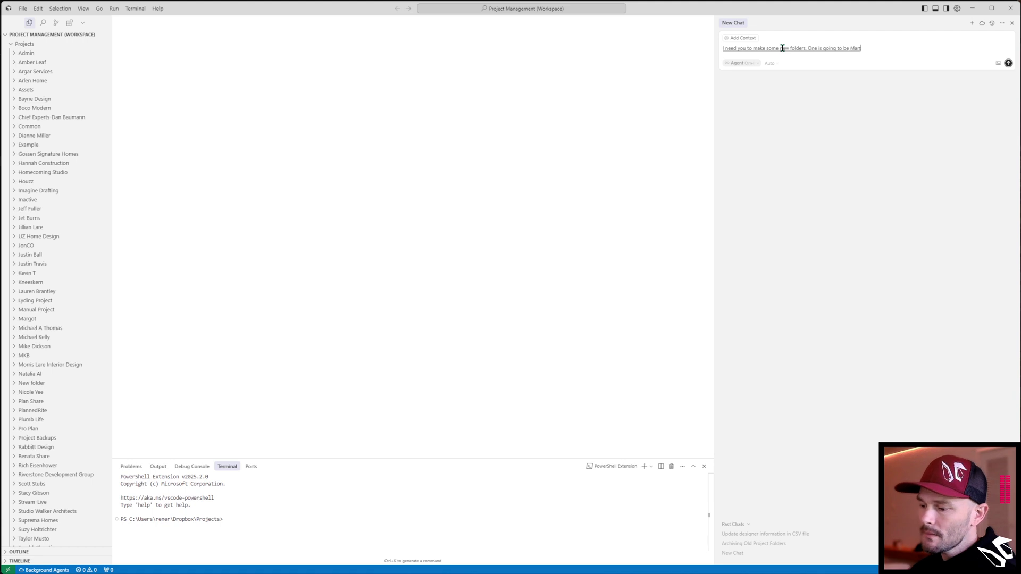
key("ctrl+BackSpace")
key("ctrl+BackSpace")
key("ctrl+BackSpace")
key("ctrl+BackSpace")
key("ctrl+BackSpace")
key("ctrl+BackSpace")
key("ctrl+BackSpace")
type("There's going to be a subfolder called")
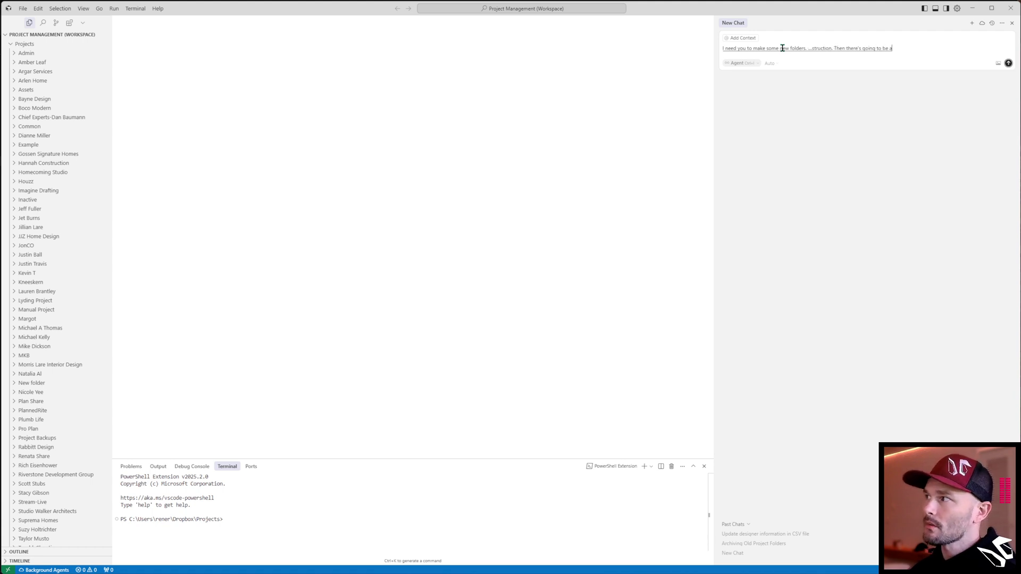
type(" Rabbit design portal")
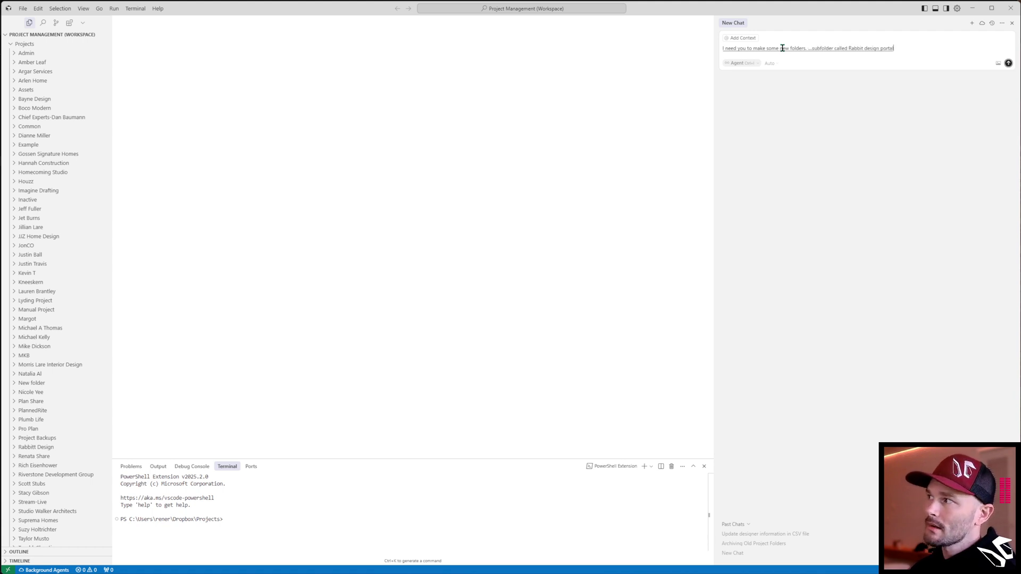
key("ctrl+BackSpace")
key("ctrl+BackSpace")
key("ctrl+BackSpace")
key("ctrl+BackSpace")
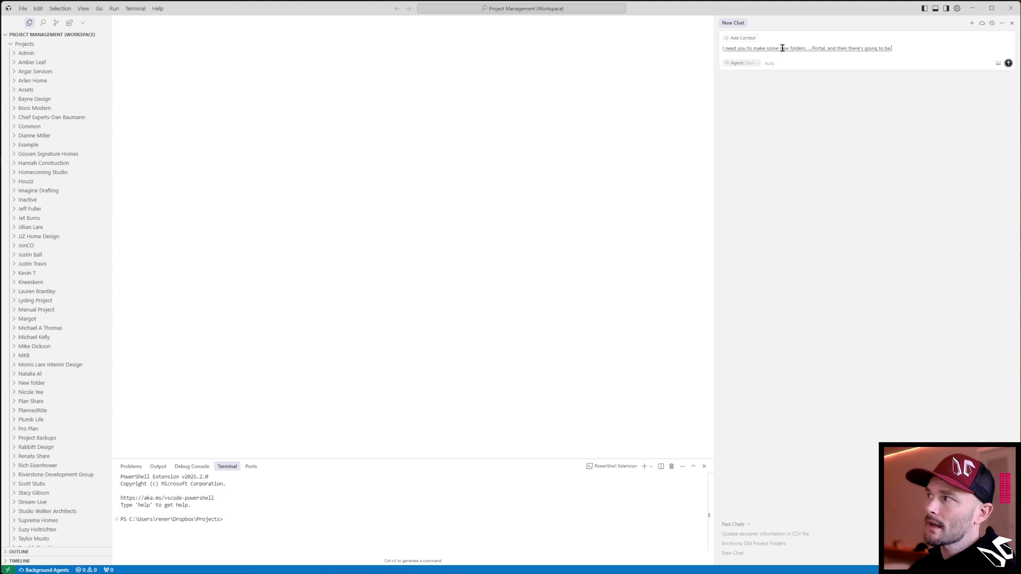
type("of that called altamir")
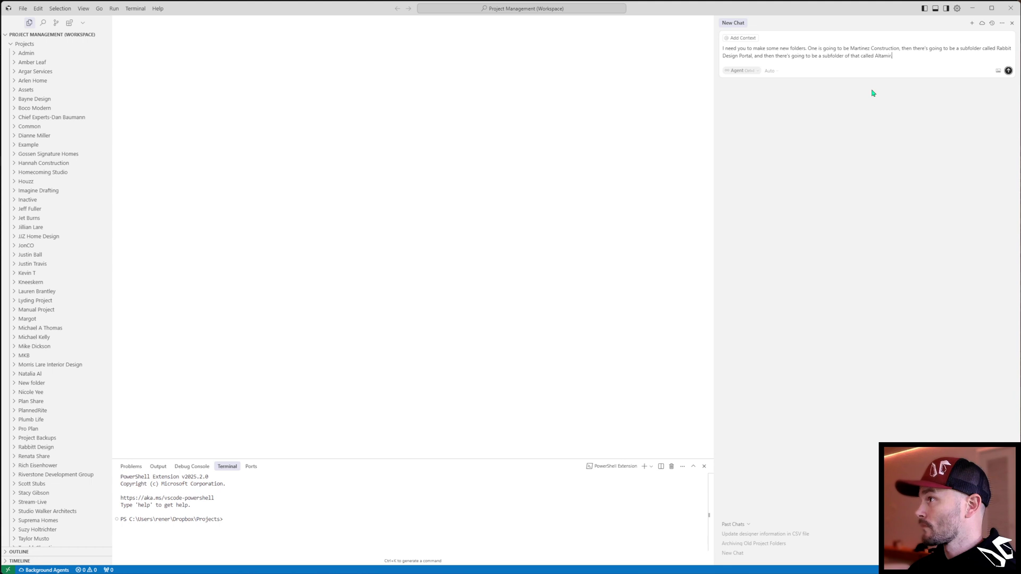
Correct the subfolder's spelling to "Rabbitt Design Portal" in the request and submit it to the agent.
left_click(926, 49)
left_click(1009, 48)
type("And then just make sure that the spelling")
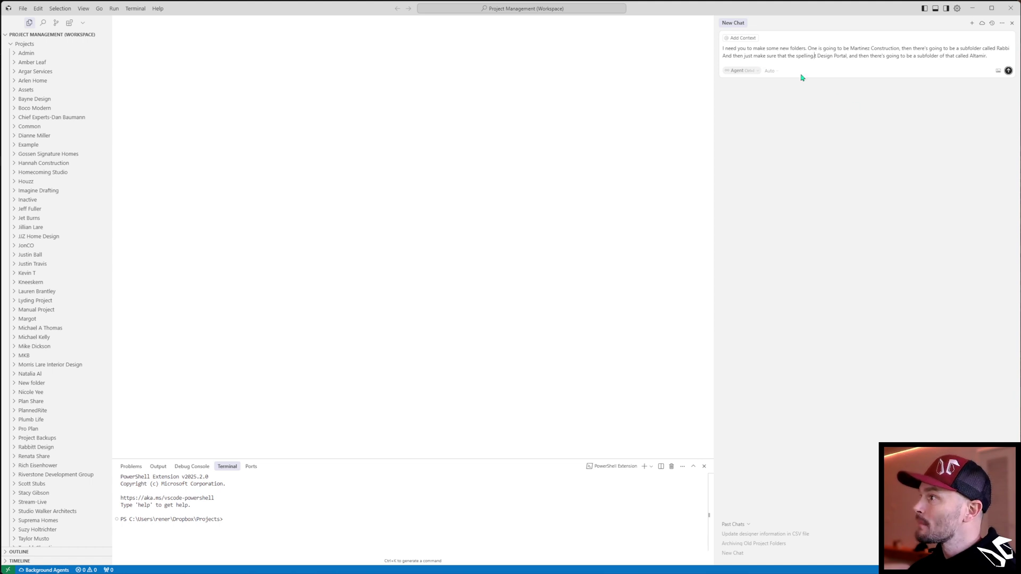
left_click_drag(815, 55, 1010, 47)
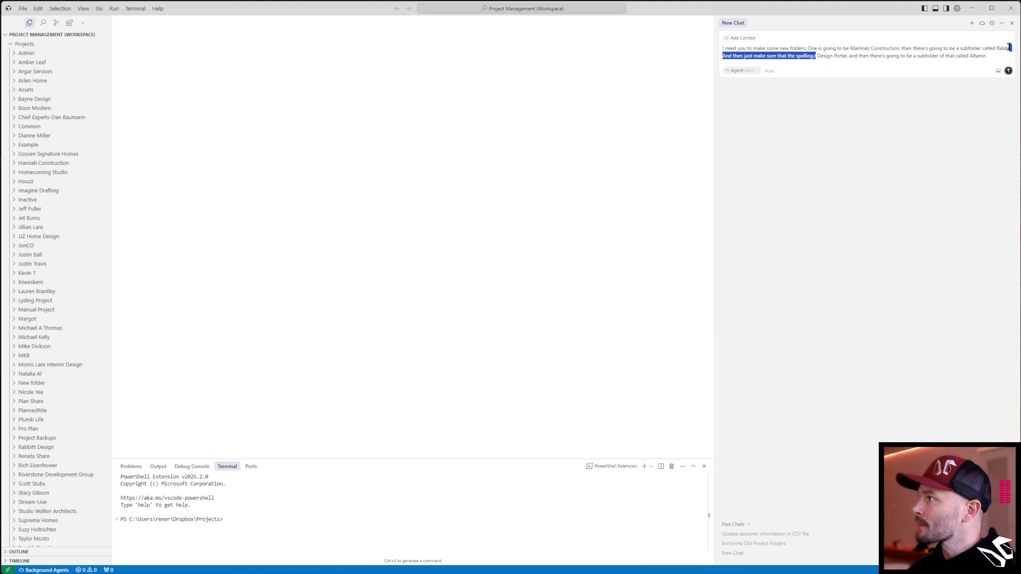
key("BackSpace")
type("t")
left_click(925, 59)
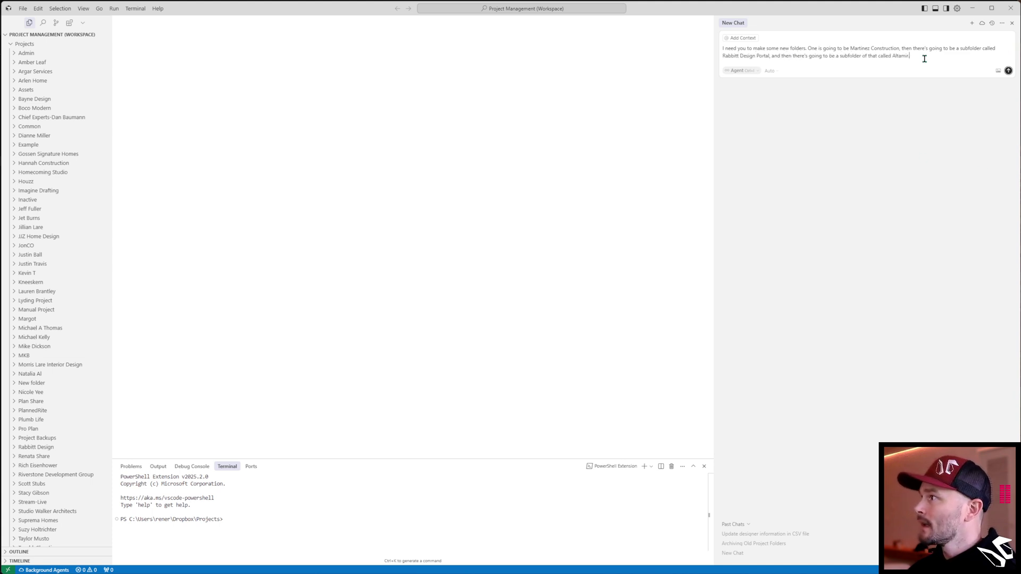
key("Return")
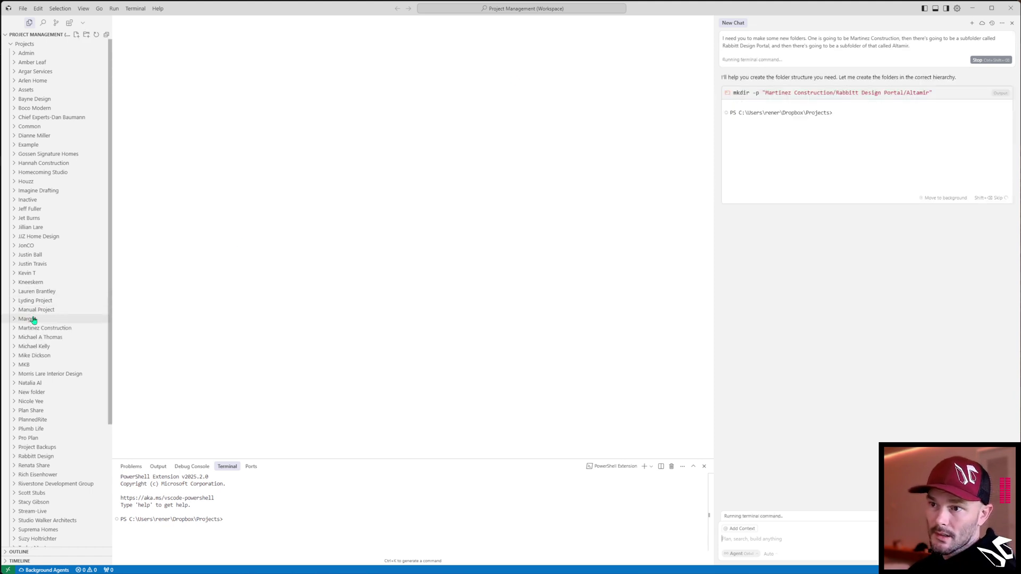
Expand the new Martinez Construction folder in the workspace and switch to Chief Architect.
left_click(14, 331)
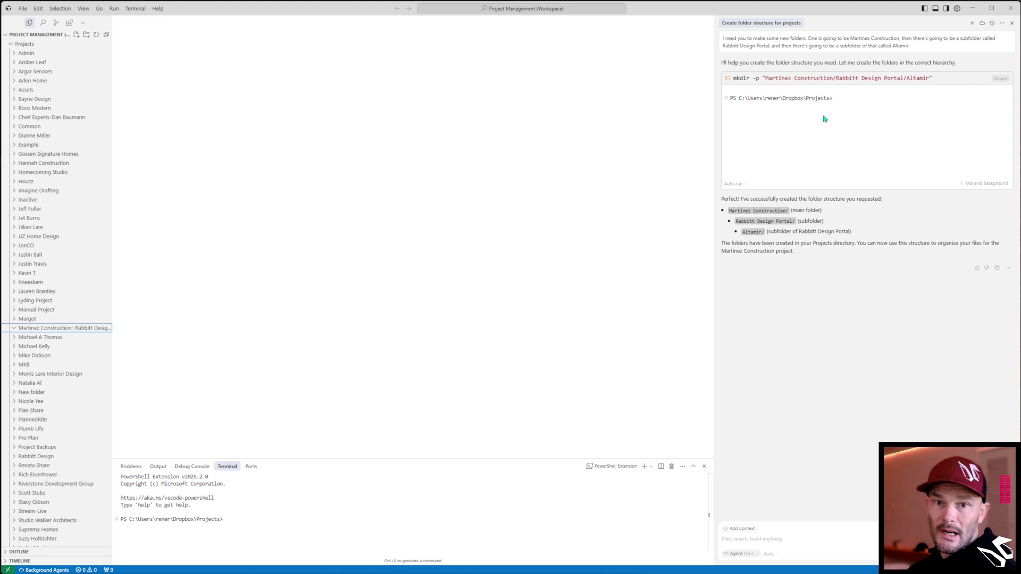
key("alt+Tab")
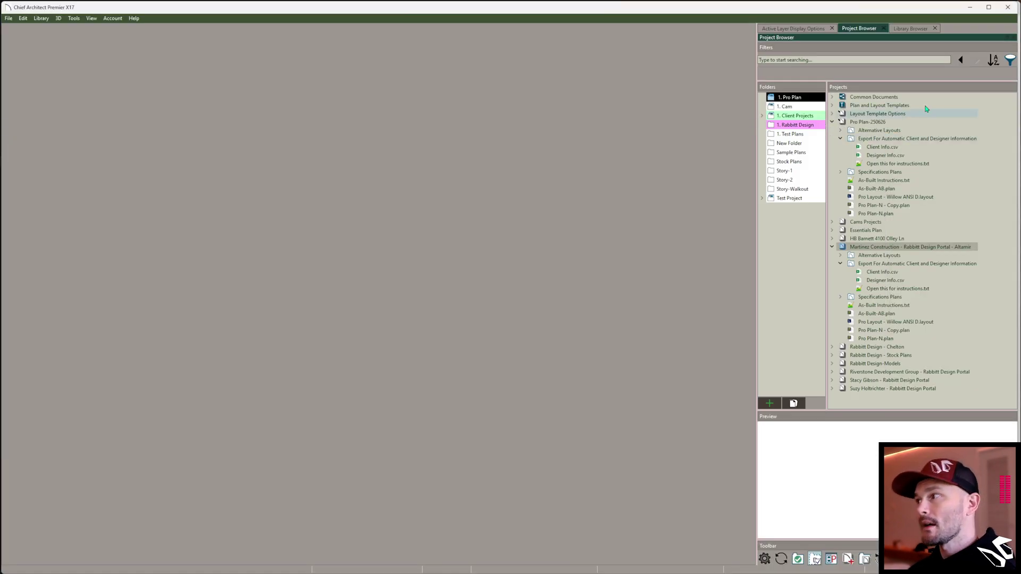
Export the Martinez project's Client Info.csv and Designer Info.csv to the folder Projects > Martinez Construction > Rabbitt Design Portal > Altamir.
left_click(878, 273)
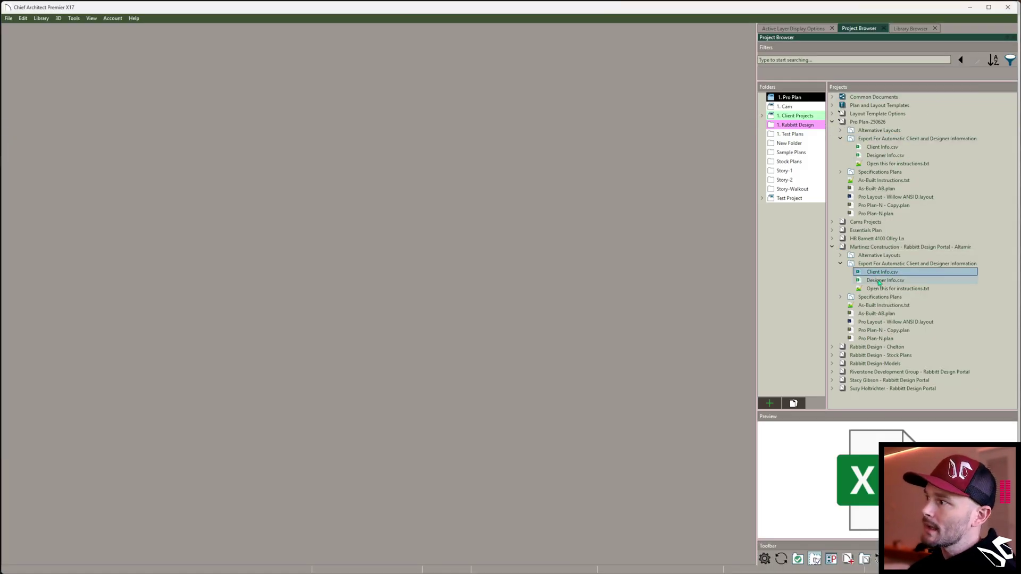
left_click(879, 280, "shift")
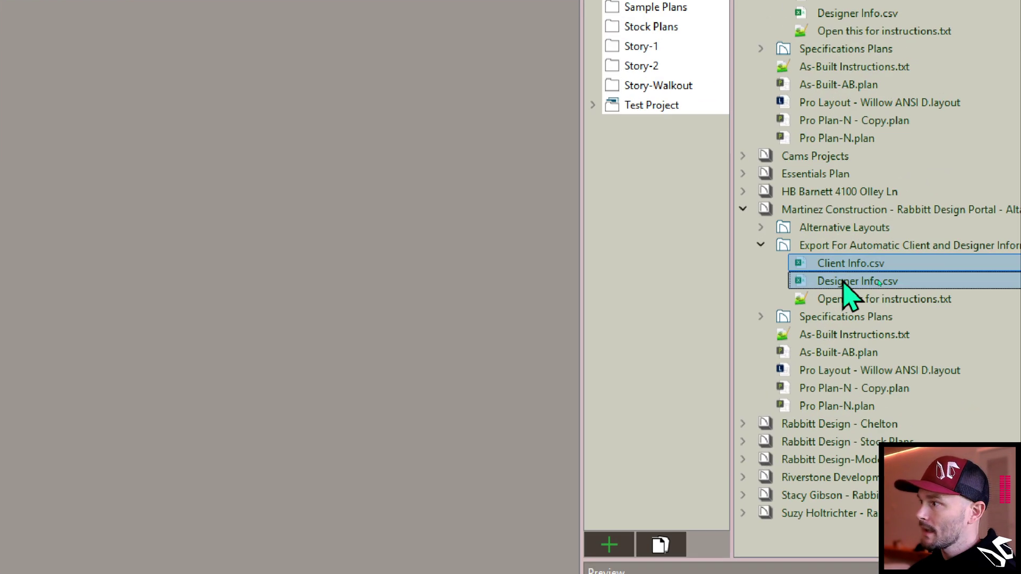
right_click(879, 281)
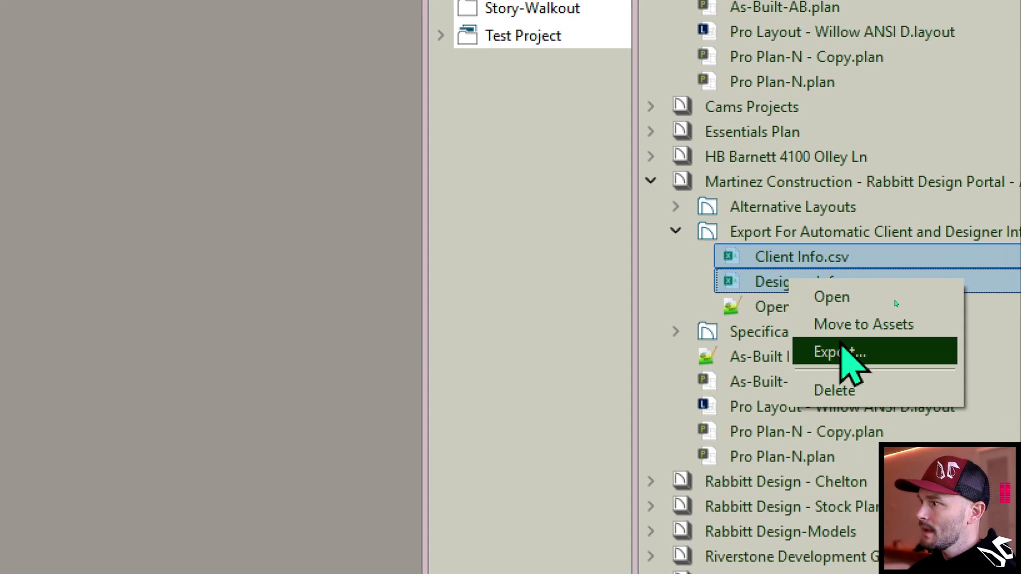
left_click(842, 351)
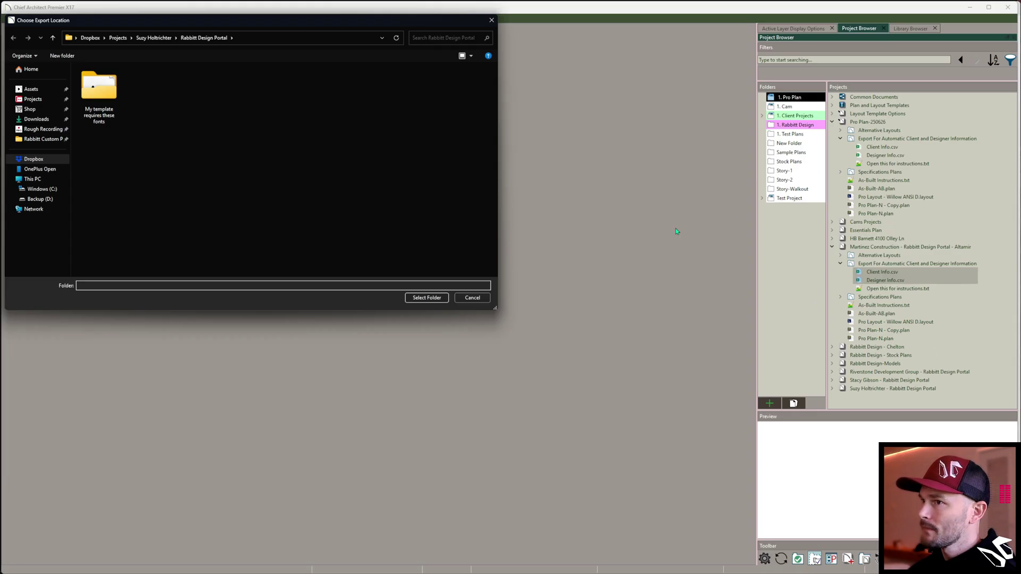
left_click(118, 38)
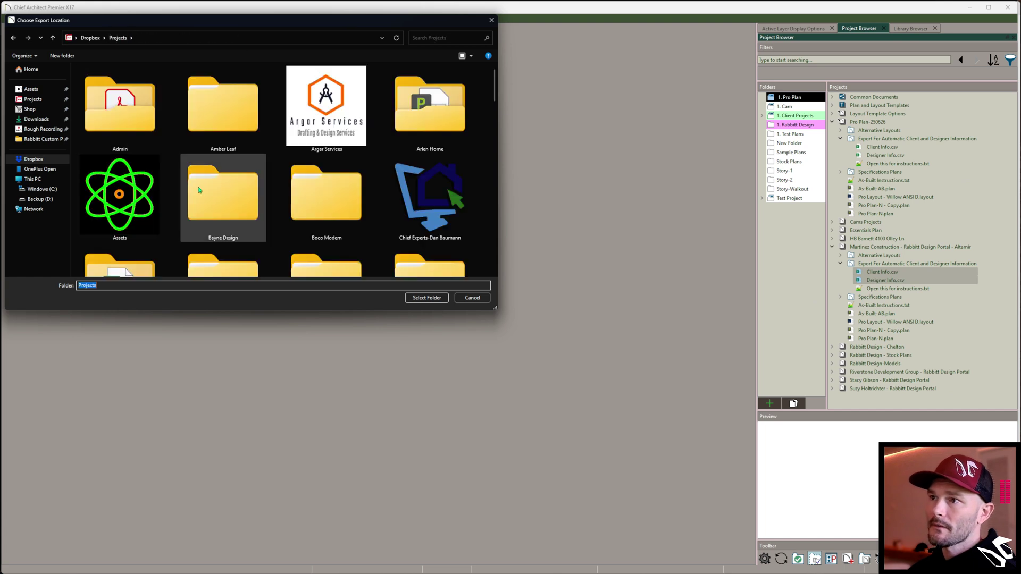
left_click(218, 200)
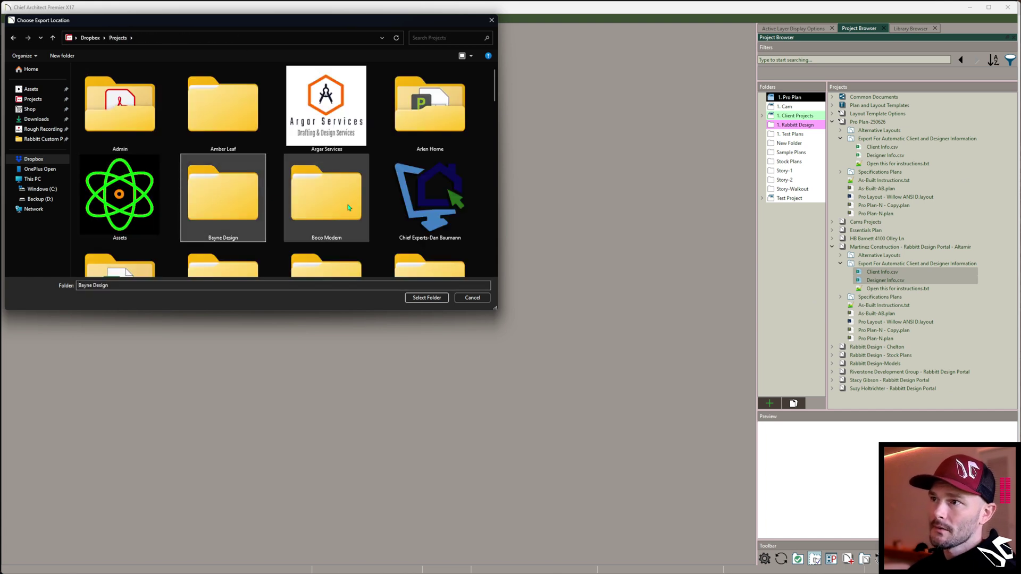
type("mart")
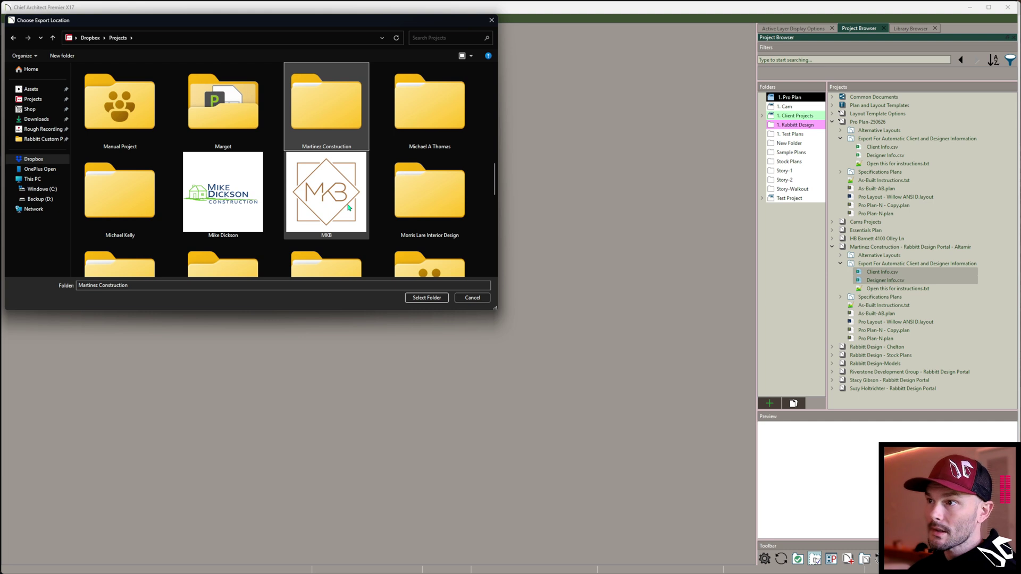
double_click(355, 118)
double_click(128, 81)
double_click(127, 81)
left_click(426, 298)
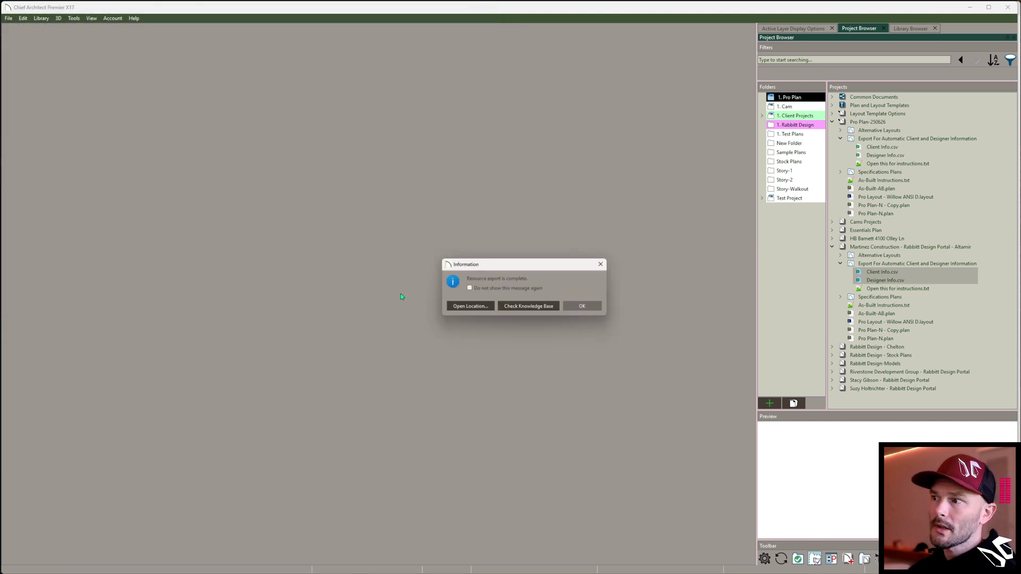
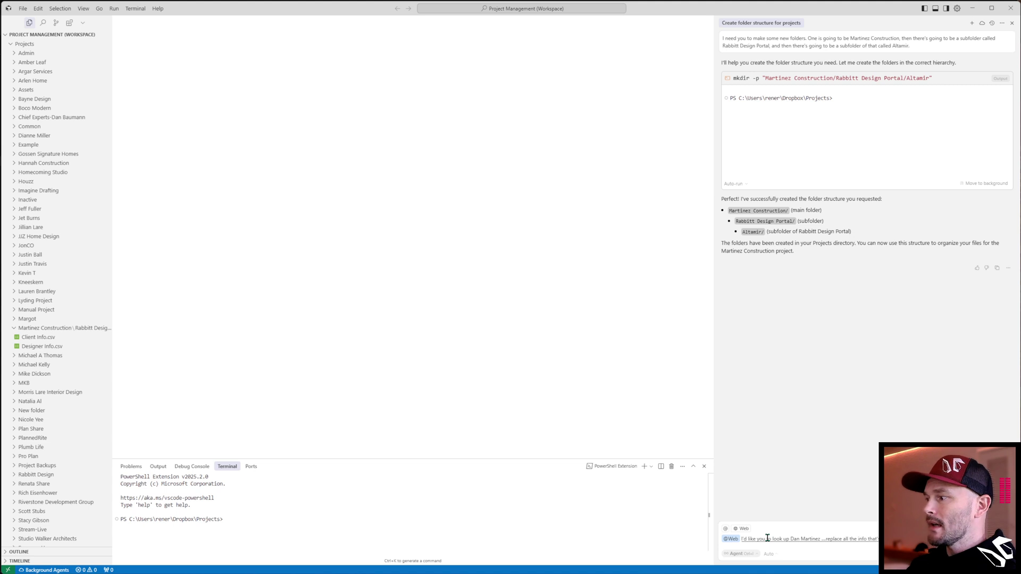
In Cursor, request replacing Designer Info with web details for Martinez Construction in Oakland, blanking anything not found, and reply "go ahead and update".
type("y information")
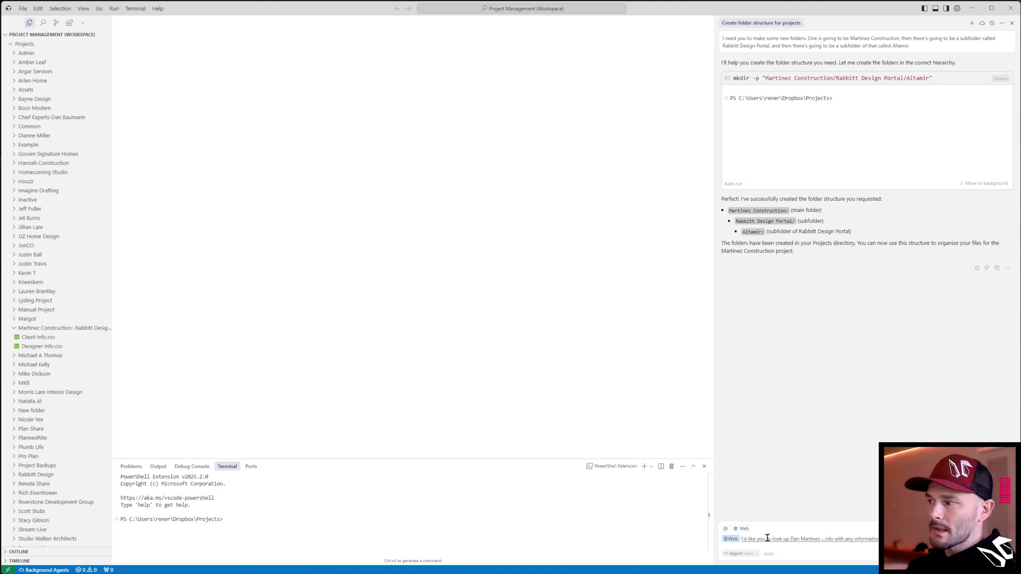
type(" you can find from Dan Martine")
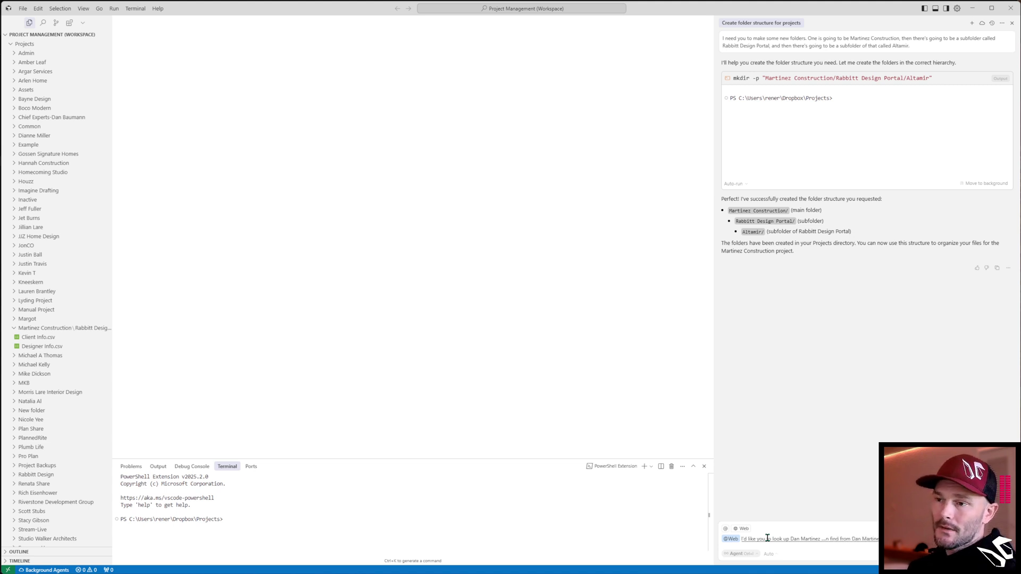
type("z Construction and if there's infor")
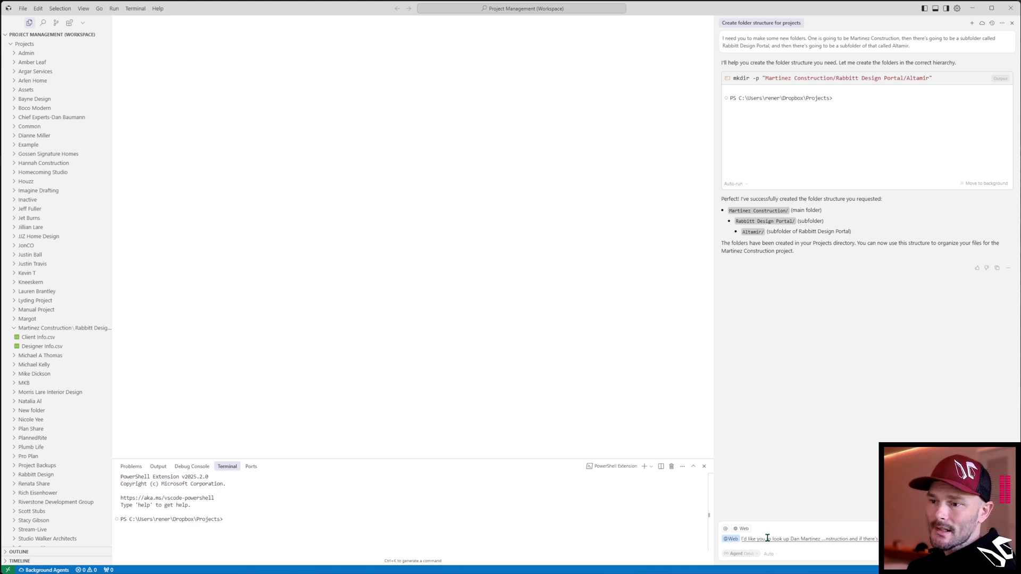
type("mation that")
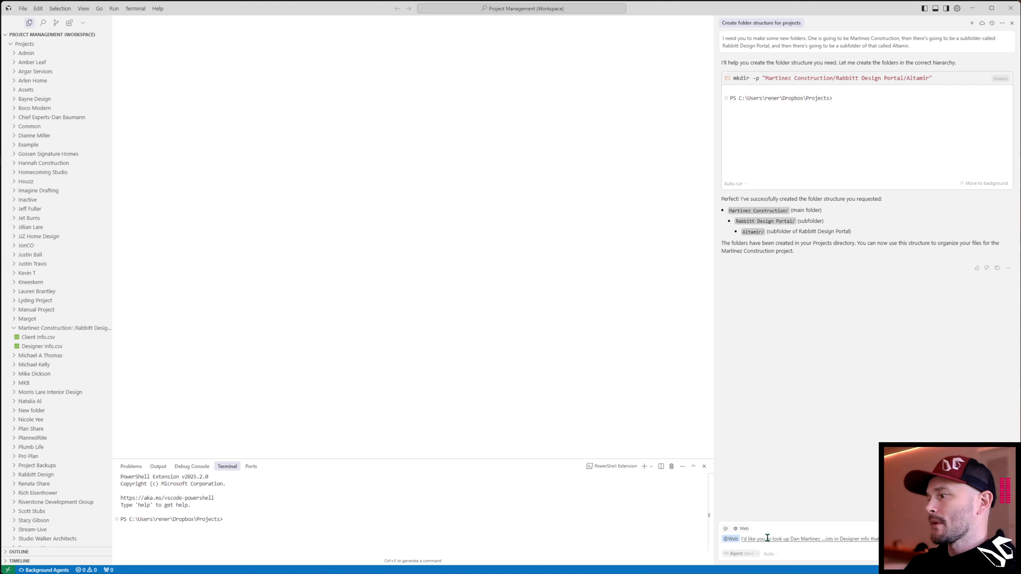
type(" exists in client info or in Designer info that you cannot find the information about Martinez Construction, please bl")
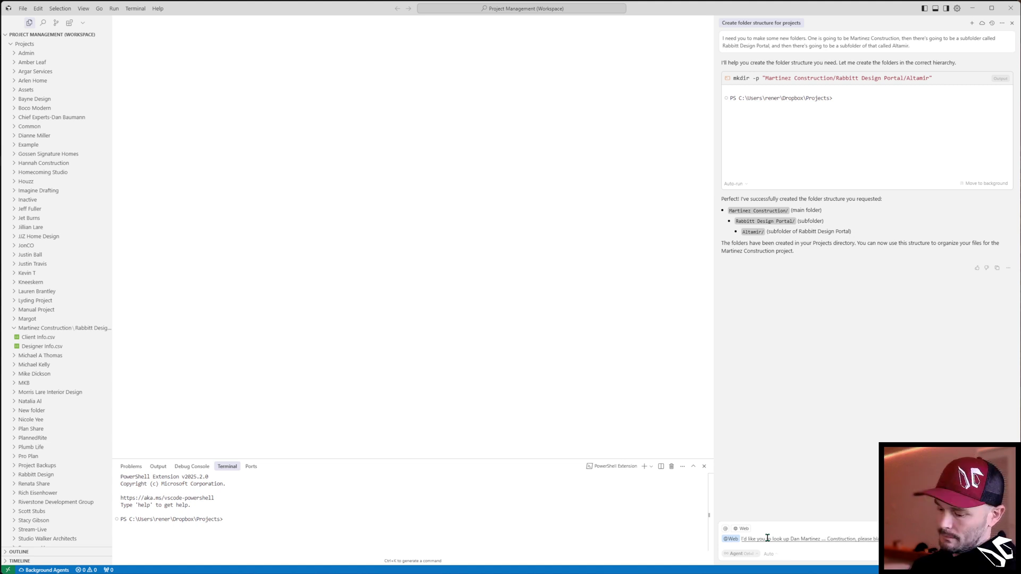
left_click(767, 539)
key("Return")
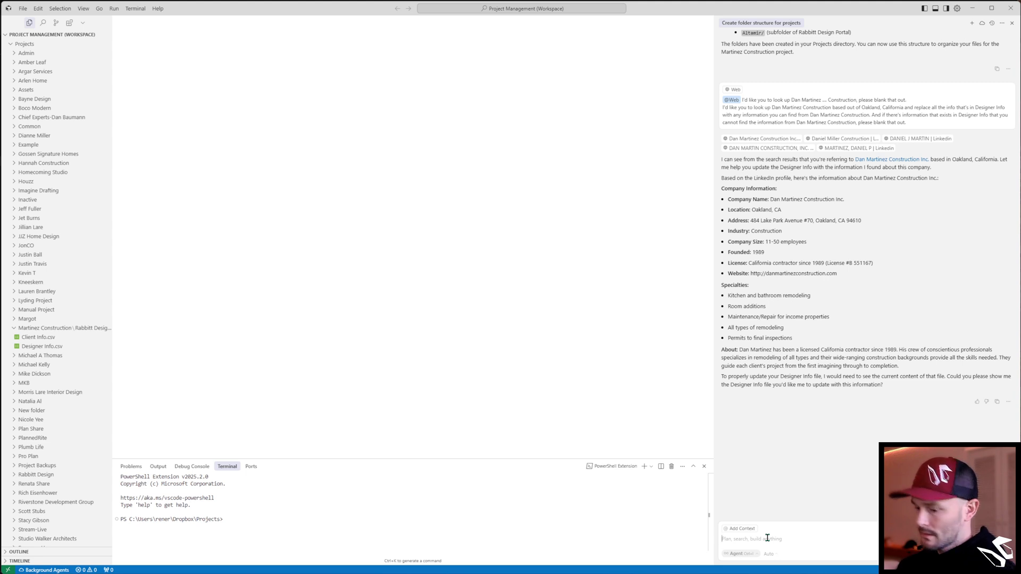
type("go ahead and update")
key("Return")
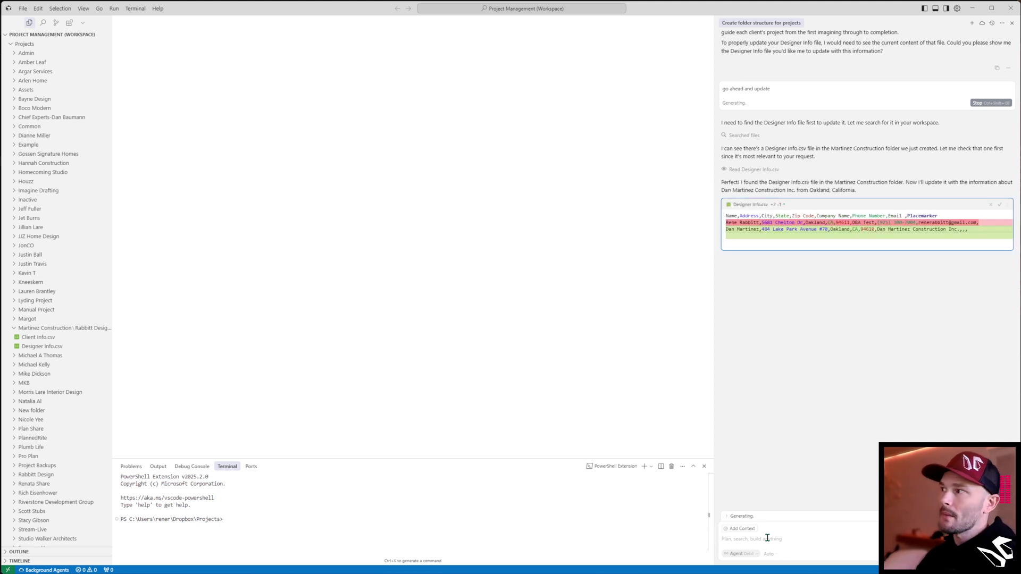
In Chief Architect, open the Martinez project's Pro Plan-N.plan and examine the client and designer details in its Project Information detail.
key("alt+Tab")
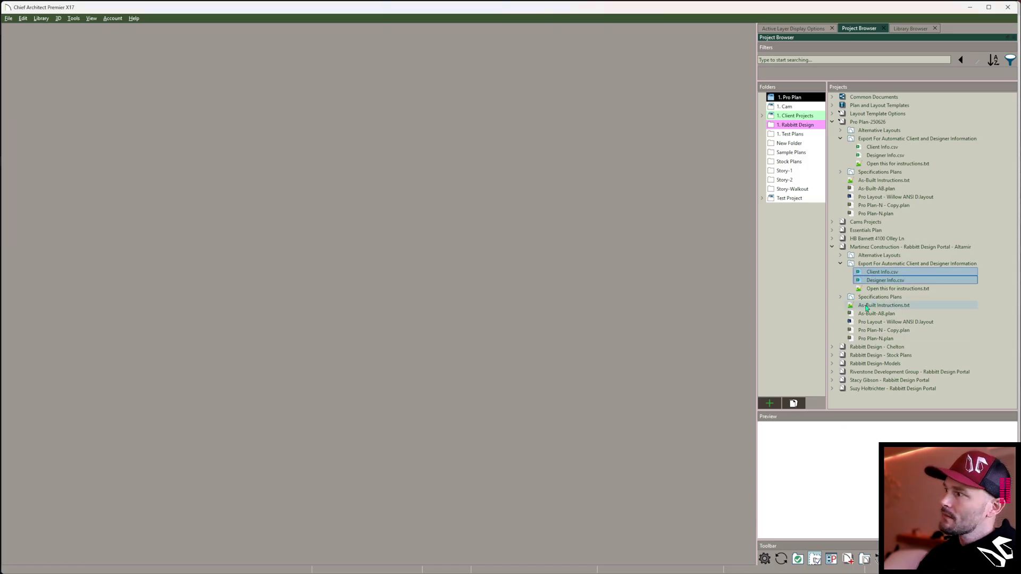
double_click(876, 338)
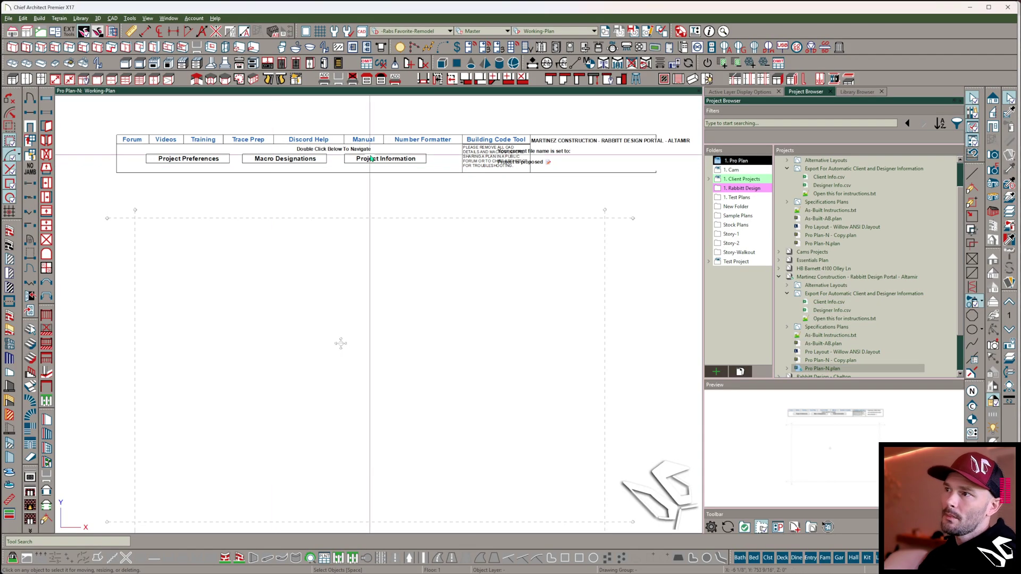
left_click(371, 158)
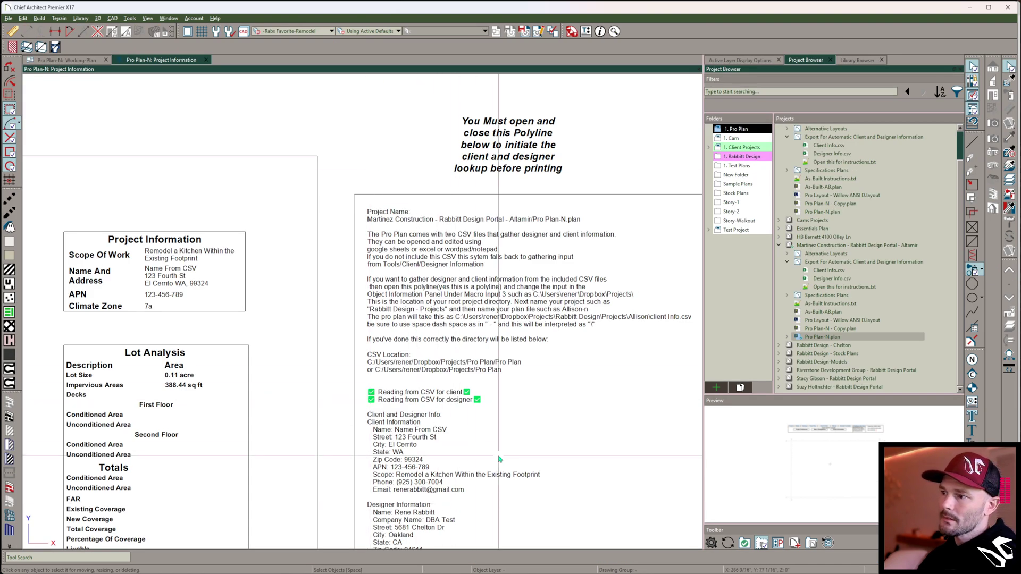
scroll(499, 458, "up", 5)
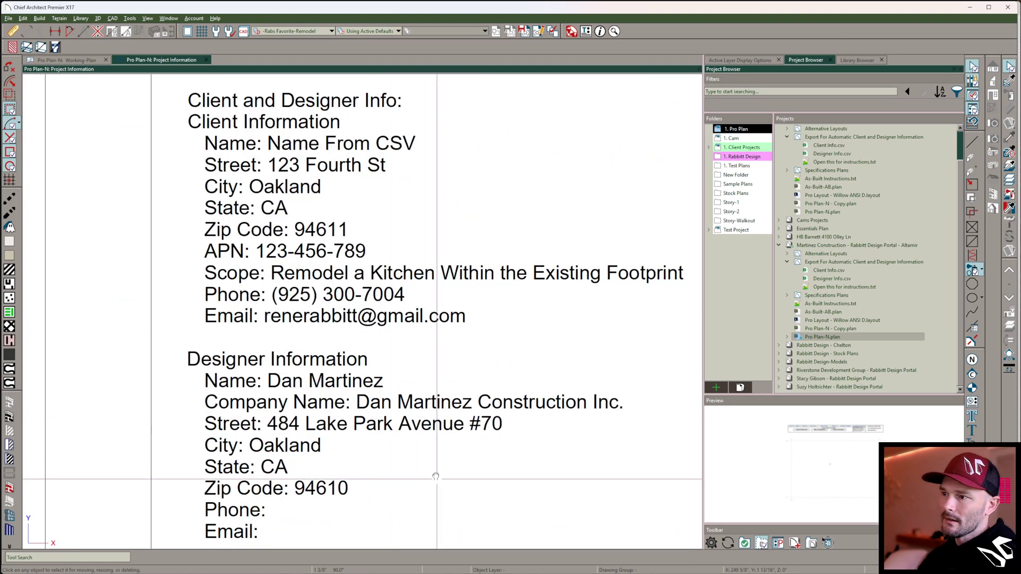
middle_click_drag(438, 485, 432, 439)
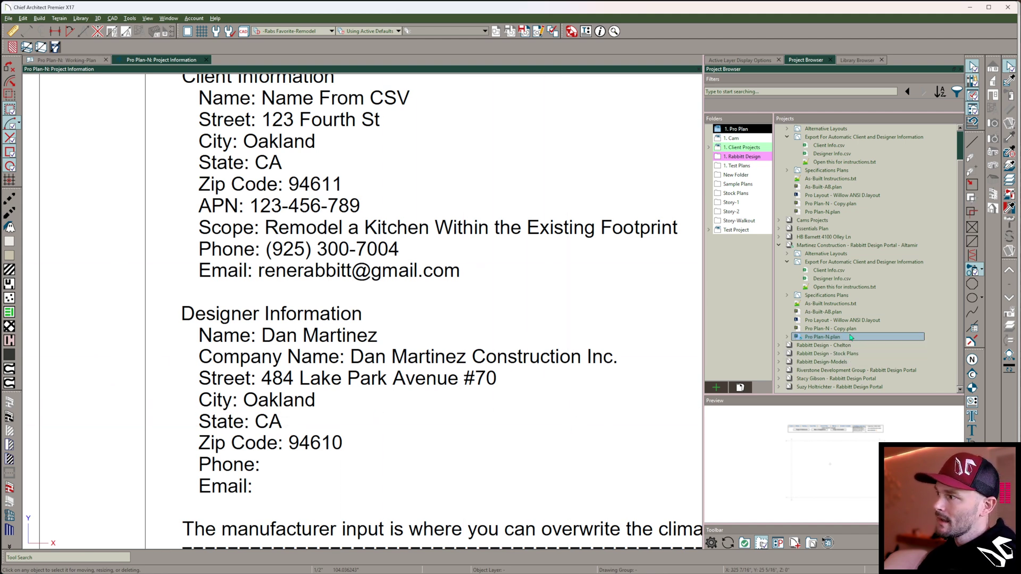
Open the Martinez project's alternative layout Pro Layout - Arrow ANSI D and its Pro Layout - Willow ANSI D.
left_click(787, 254)
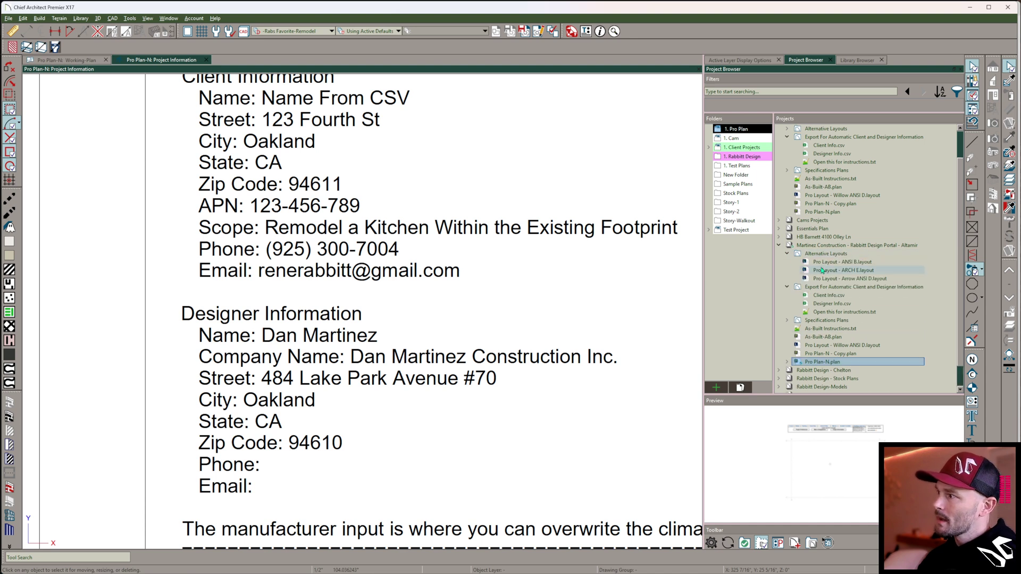
double_click(821, 279)
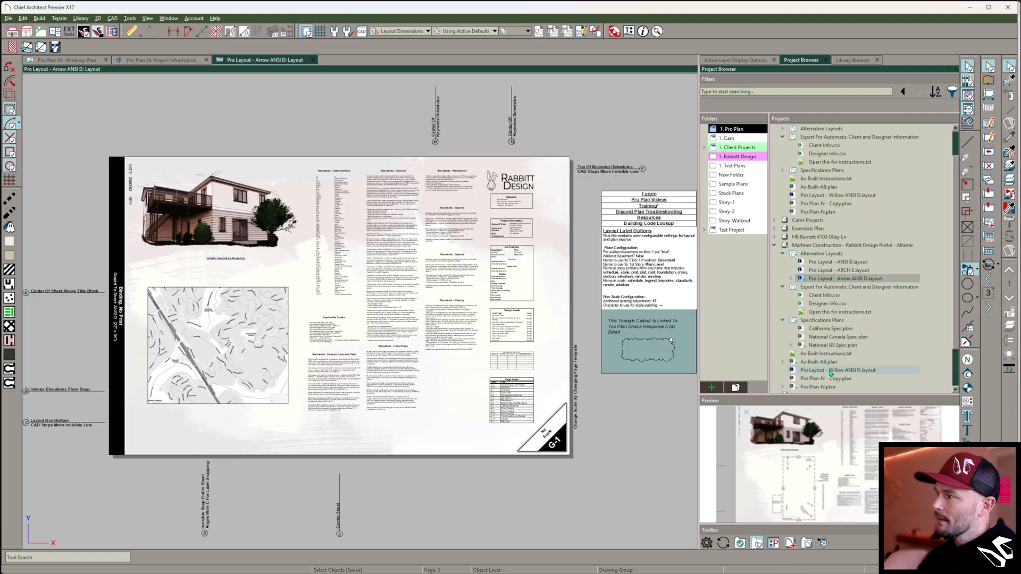
double_click(831, 370)
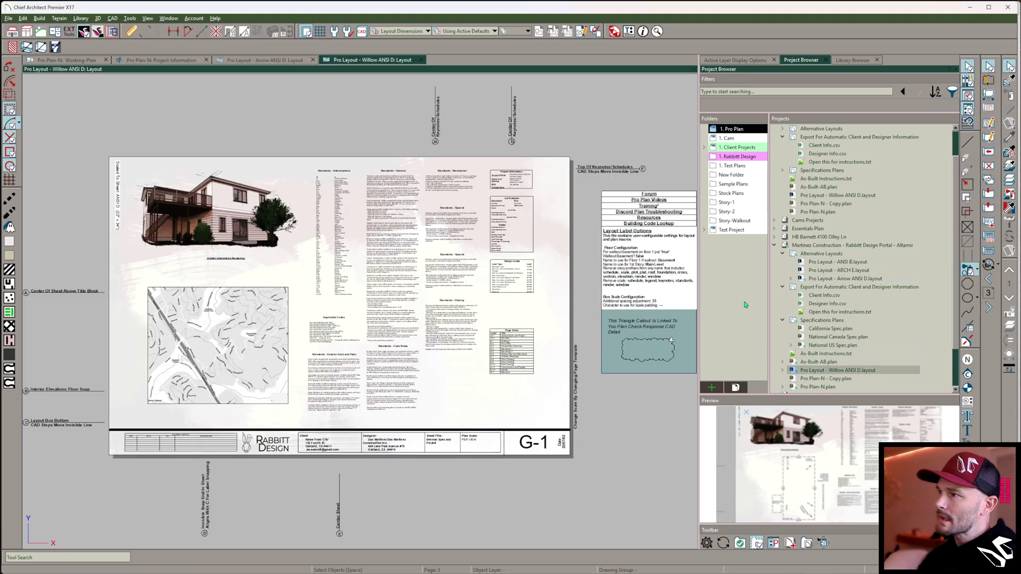
Examine the client and designer details in the Willow layout's title block and the Designer and Project Information blocks of the Arrow layout.
scroll(498, 404, "up", 5)
scroll(498, 404, "down", 5)
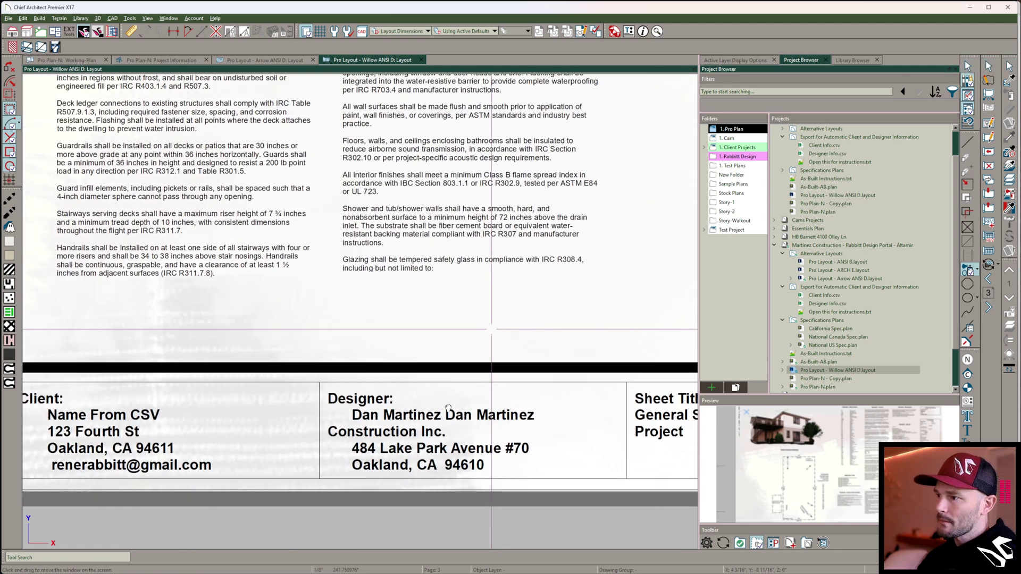
key("ctrl+Tab")
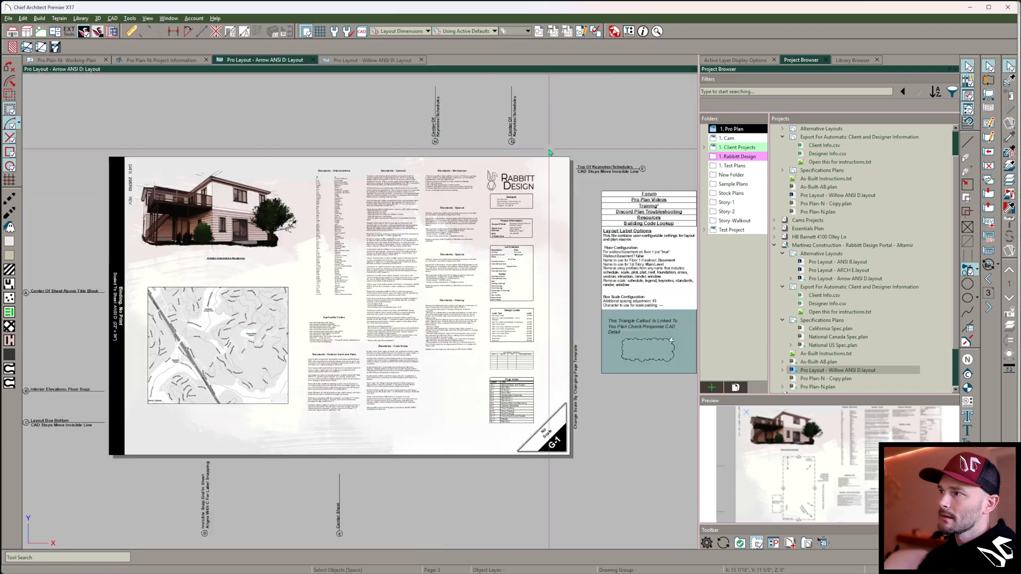
scroll(391, 278, "up", 6)
scroll(391, 277, "down", 4)
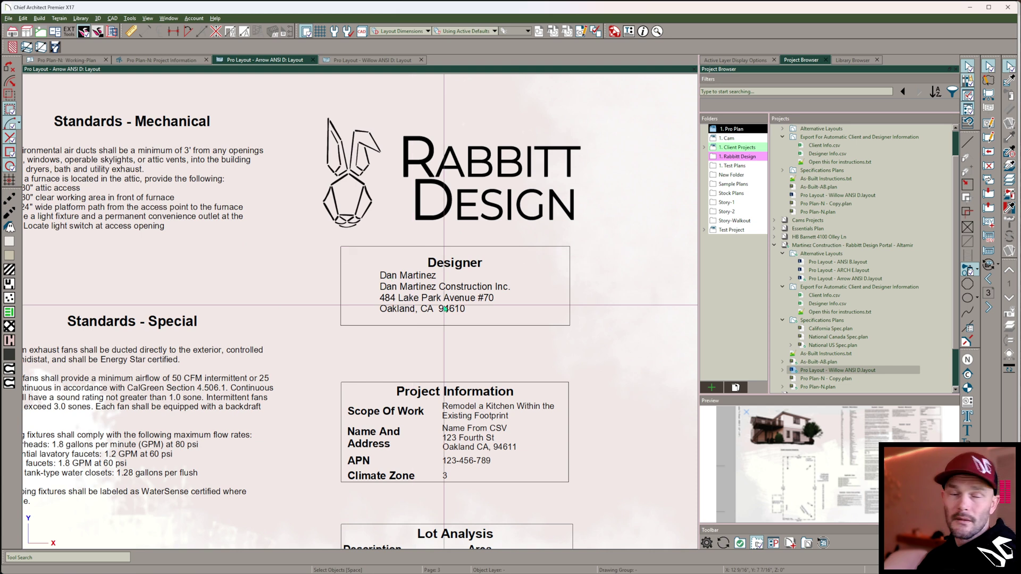
scroll(366, 352, "down", 5)
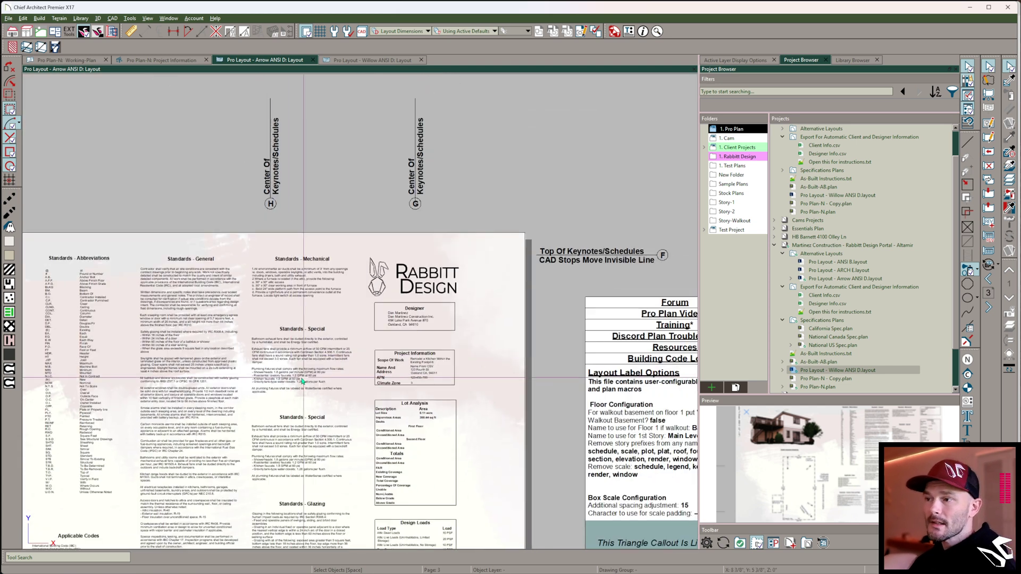